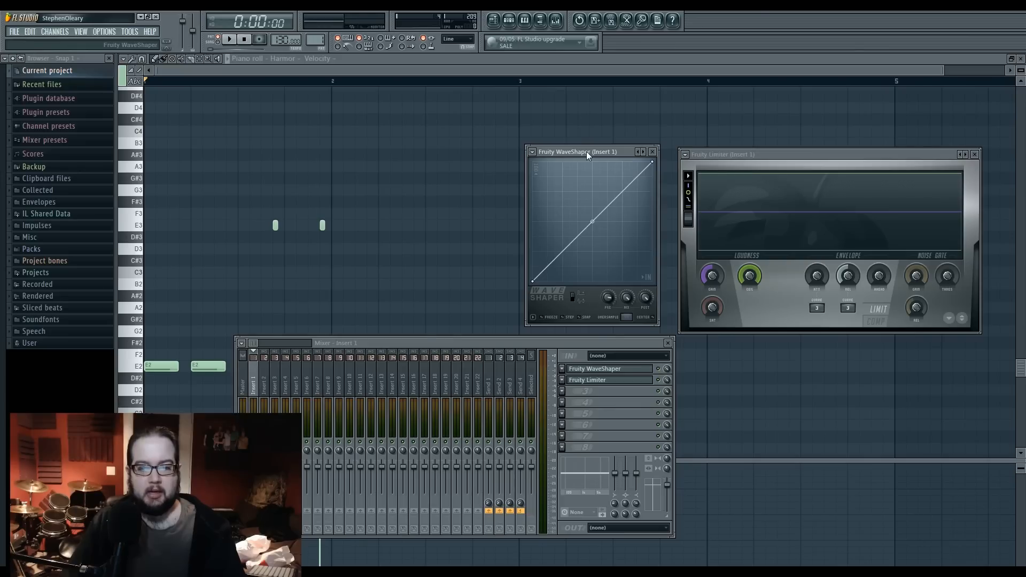
left_click_drag(585, 152, 584, 148)
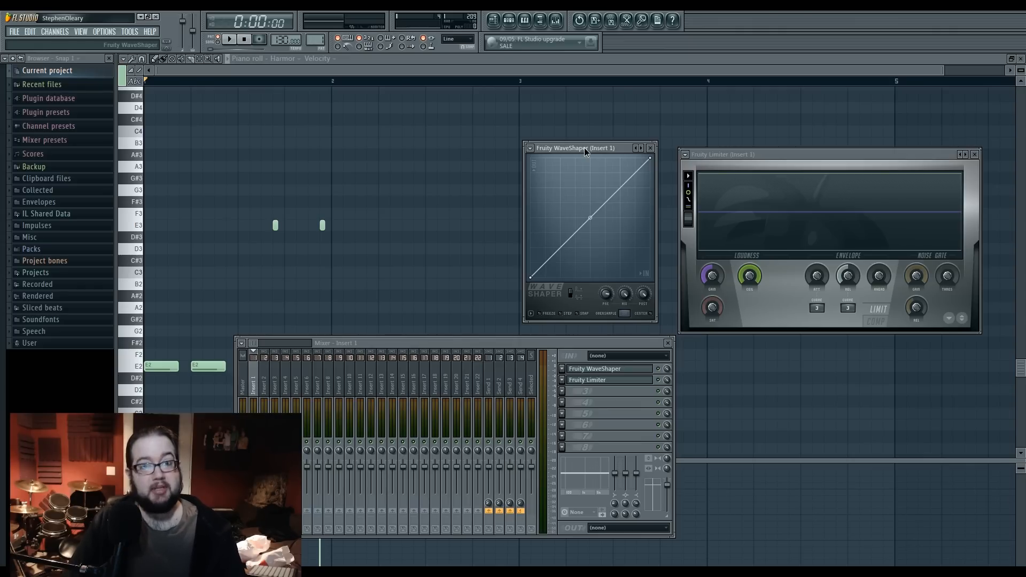
left_click_drag(584, 148, 585, 156)
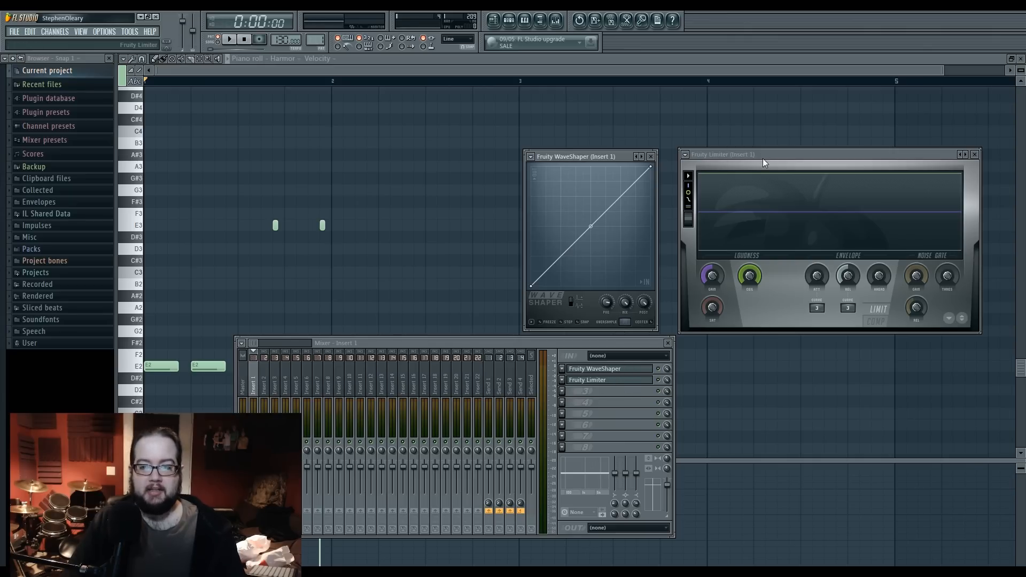
Play the pattern several times to hear the unshaped sound and examine its level in Fruity Limiter
key("space")
key("space")
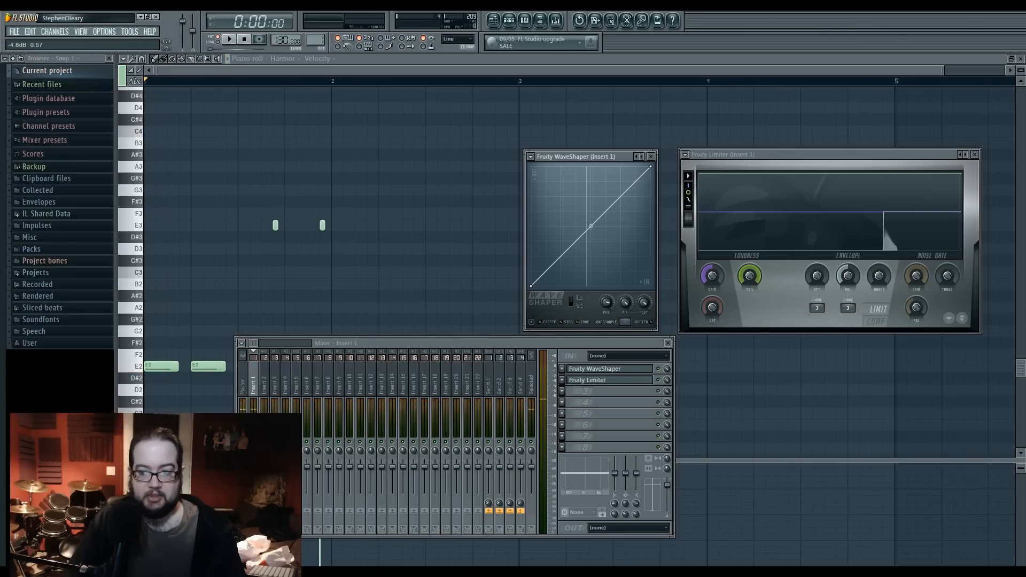
key("space")
key("space")
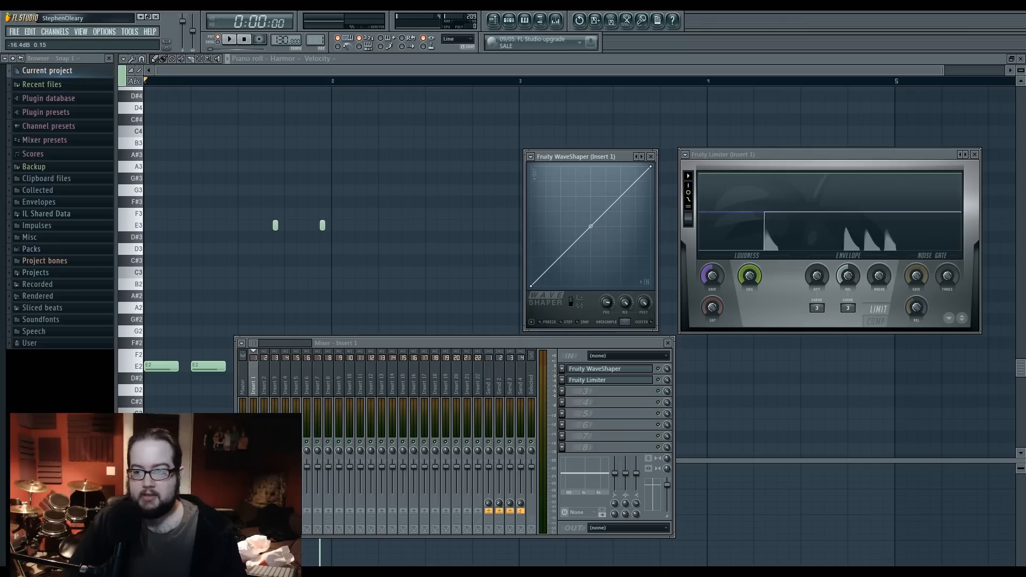
left_click(689, 219)
key("space")
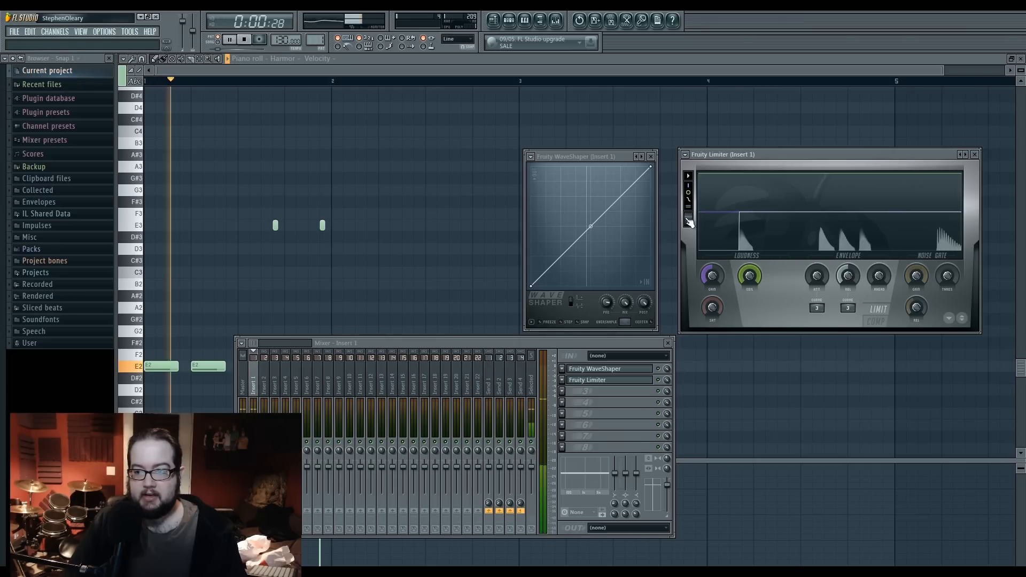
key("space")
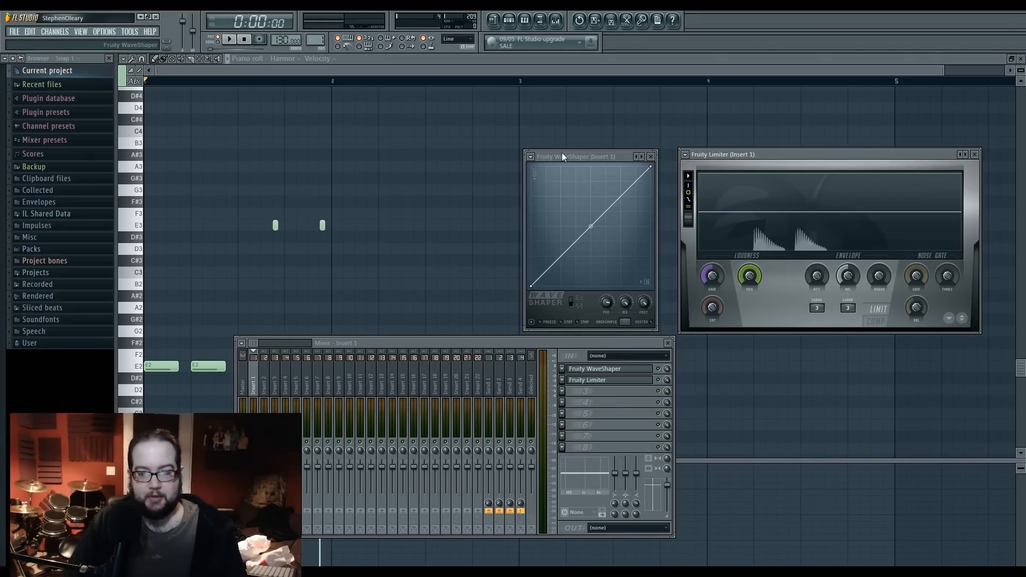
Examine the start and end points of the straight WaveShaper curve and play the pattern through it
left_click_drag(531, 286, 536, 297)
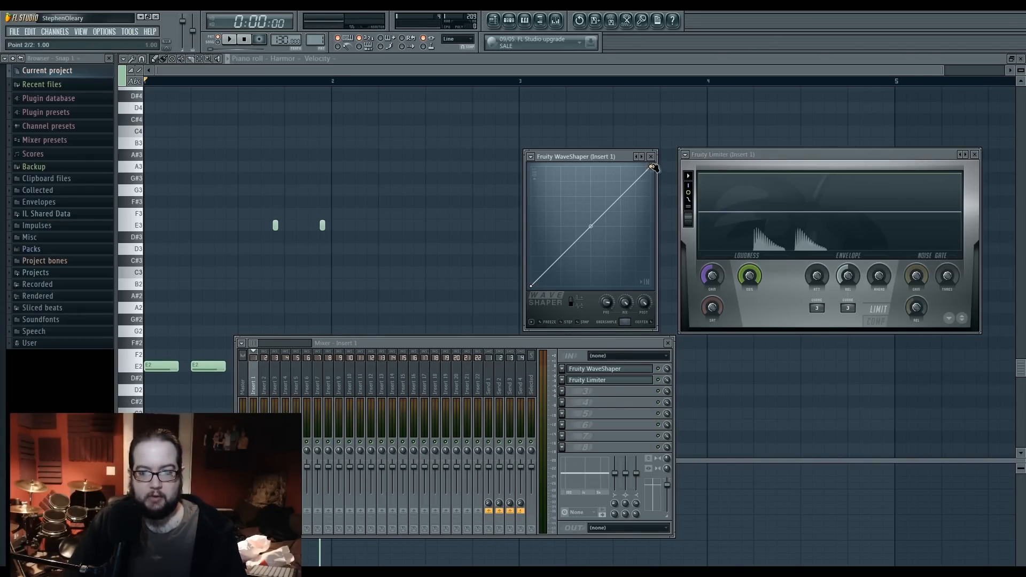
left_click_drag(651, 167, 658, 150)
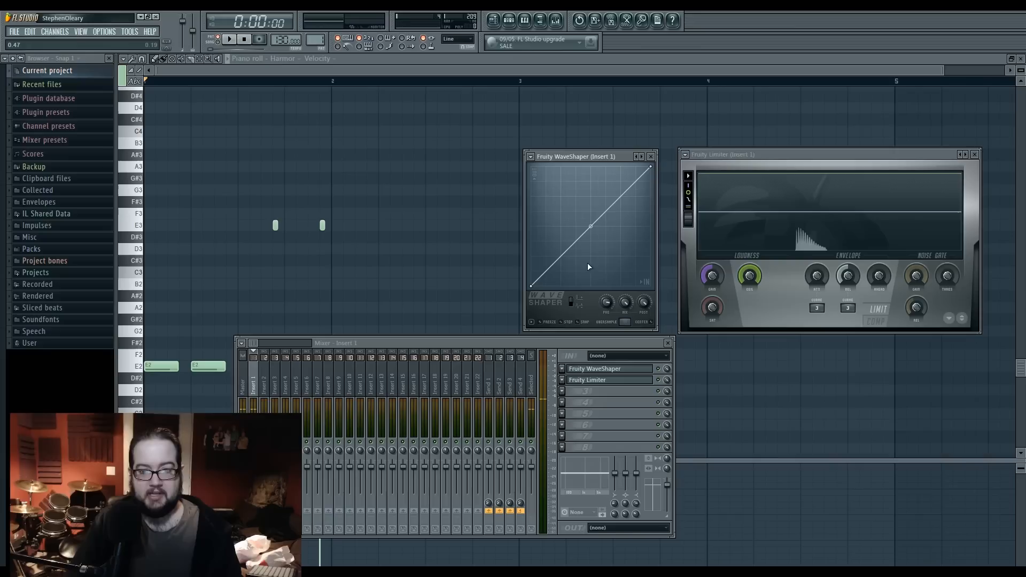
key("space")
key("space")
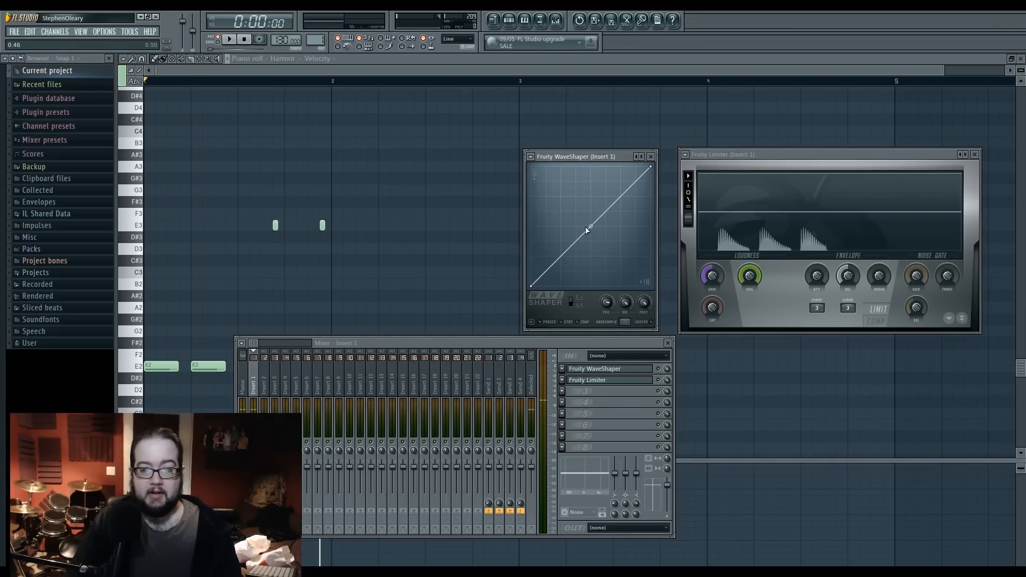
Add a point slightly before the middle of the WaveShaper curve and play the pattern to hear it
right_click(588, 227)
left_click_drag(587, 228, 587, 228)
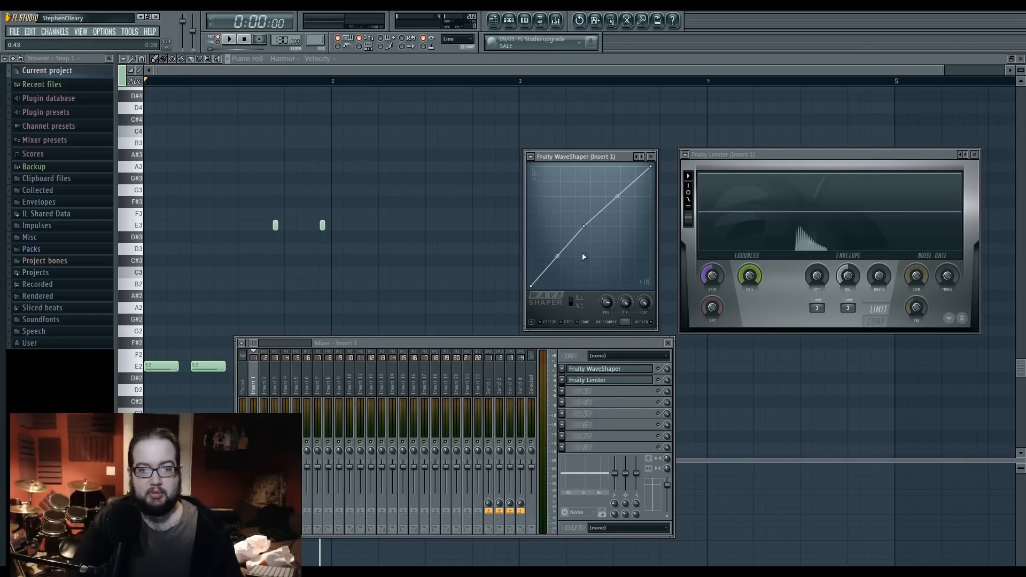
key("space")
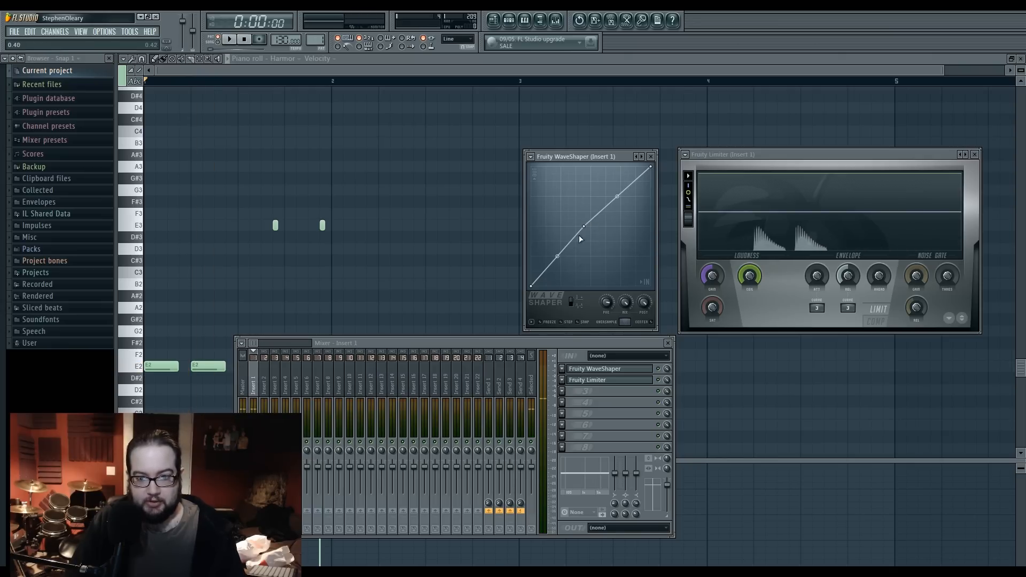
Bend the first segment of the WaveShaper curve strongly upward with its tension handle and play the pattern
right_click(556, 256)
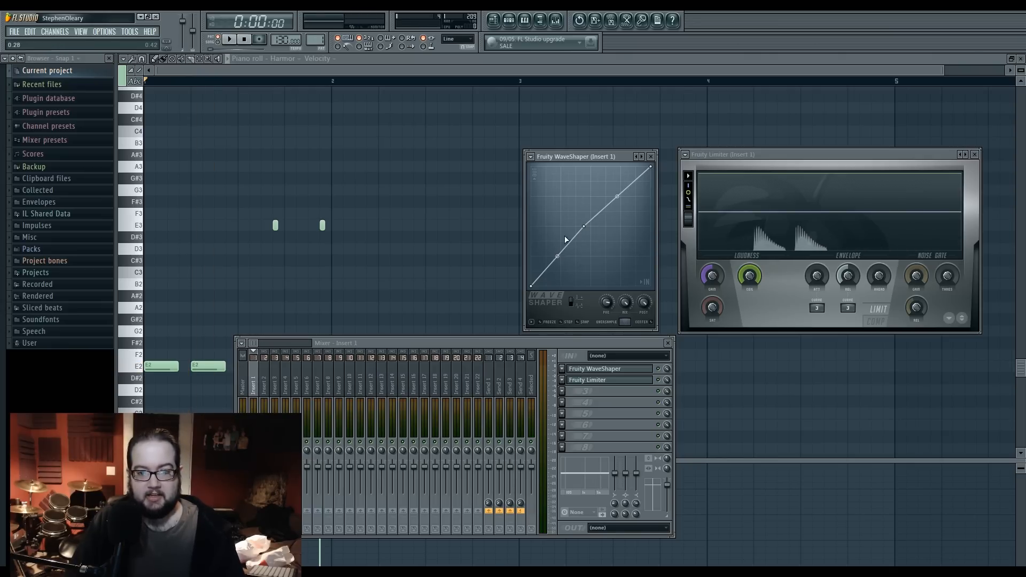
left_click_drag(558, 257, 558, 241)
key("space")
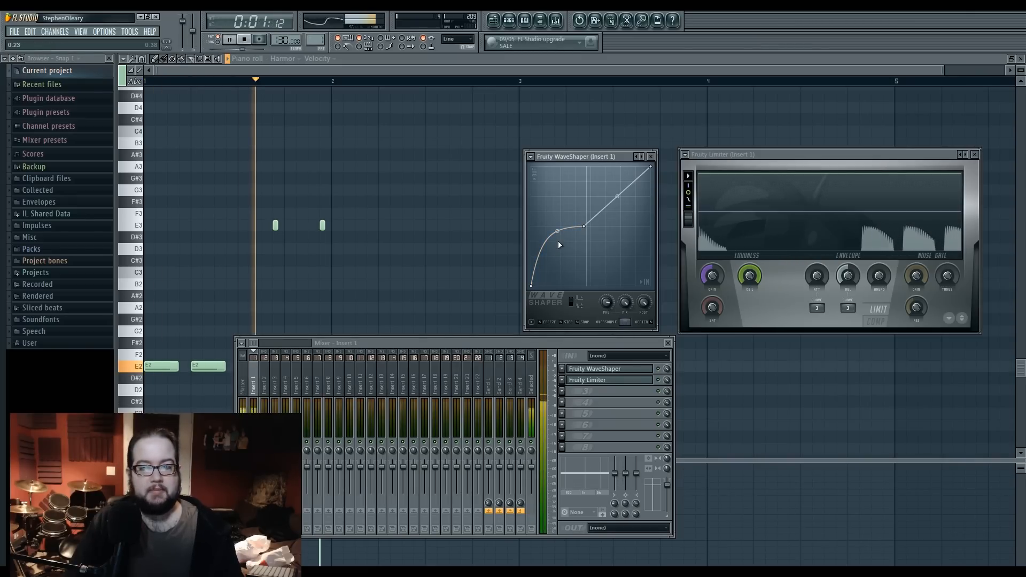
key("space")
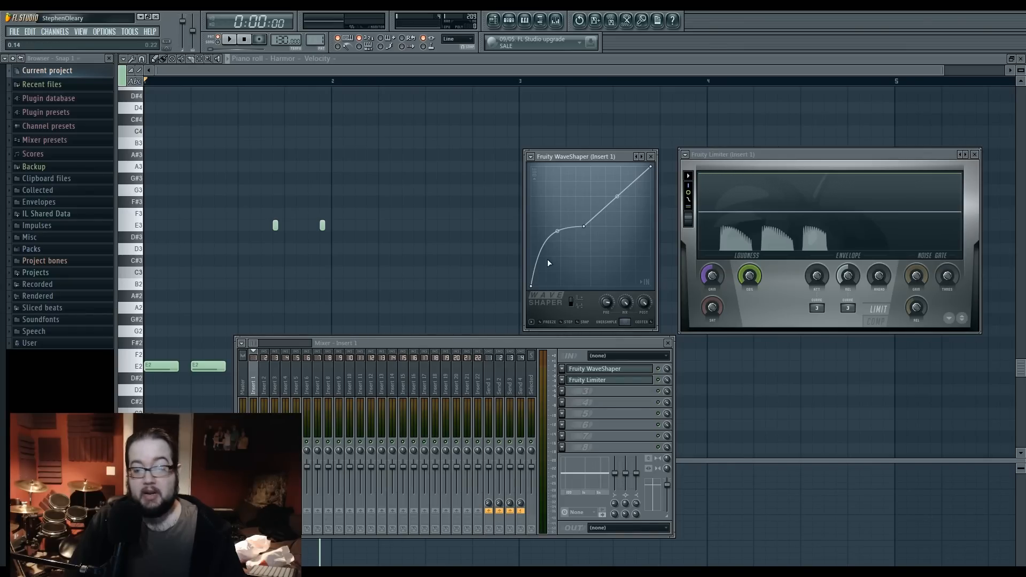
Raise the WaveShaper curve's start point above zero, and switch Center off and on to compare the resulting offset
left_click_drag(532, 286, 532, 265)
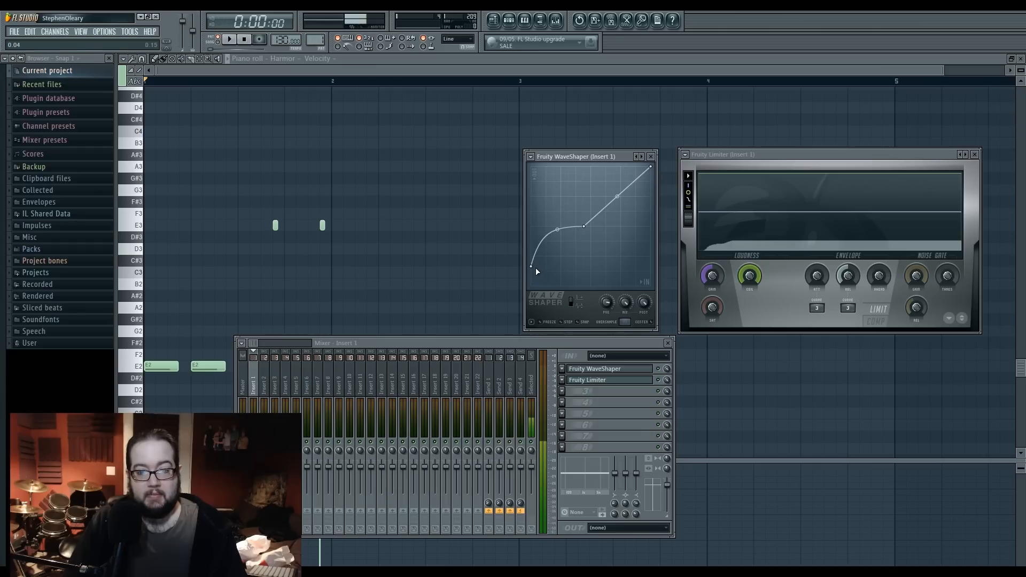
mouse_move(532, 266)
left_mouse_down()
mouse_move(534, 178)
mouse_move(532, 286)
mouse_move(531, 261)
mouse_move(550, 263)
left_mouse_up()
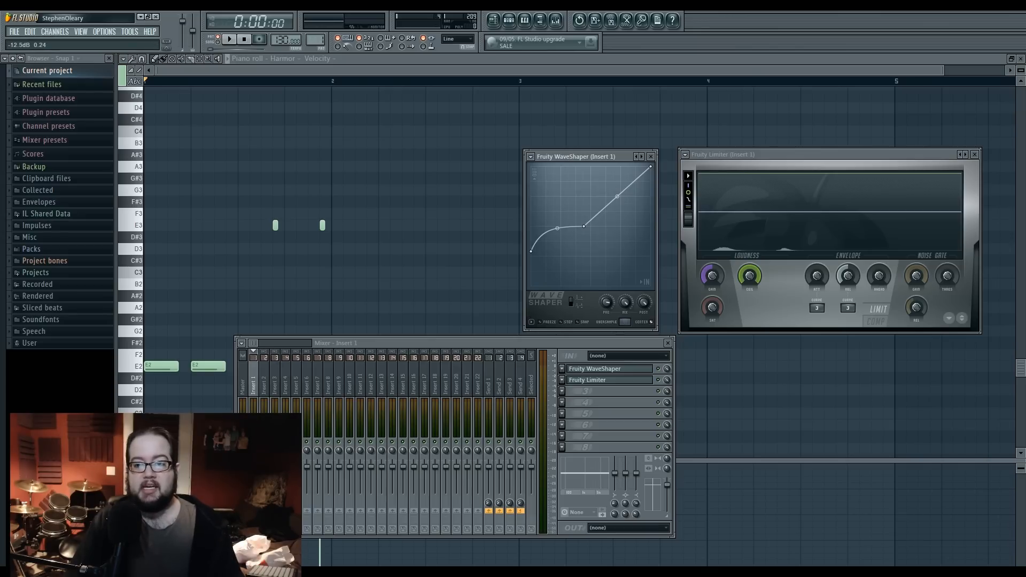
left_click(650, 322)
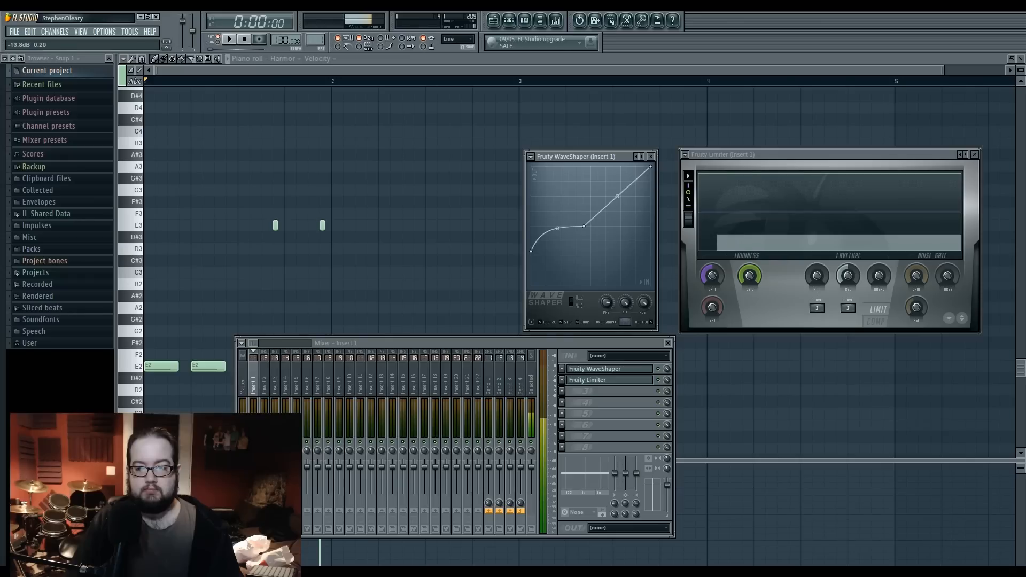
left_click(651, 322)
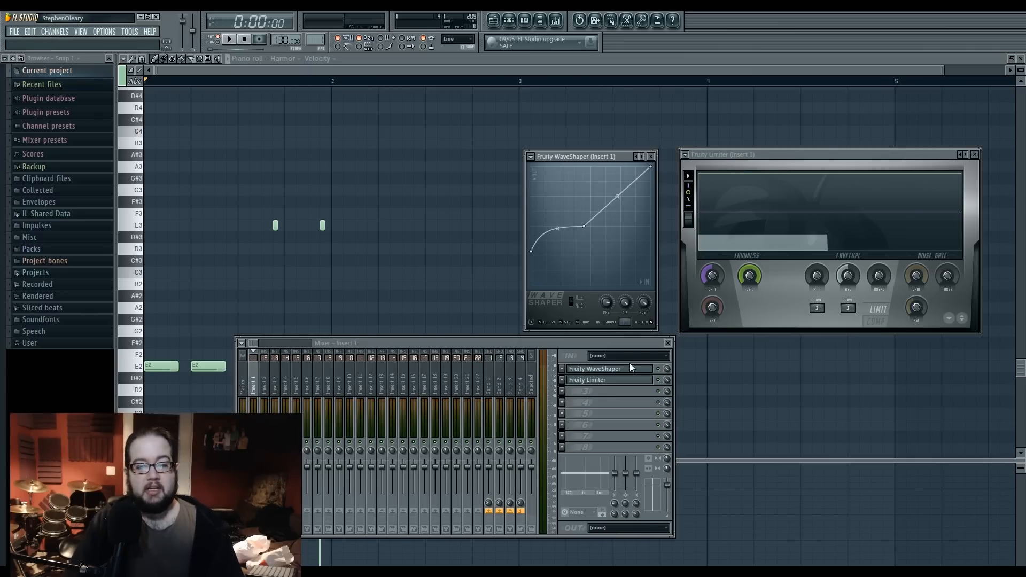
left_click(564, 391)
left_click(557, 390)
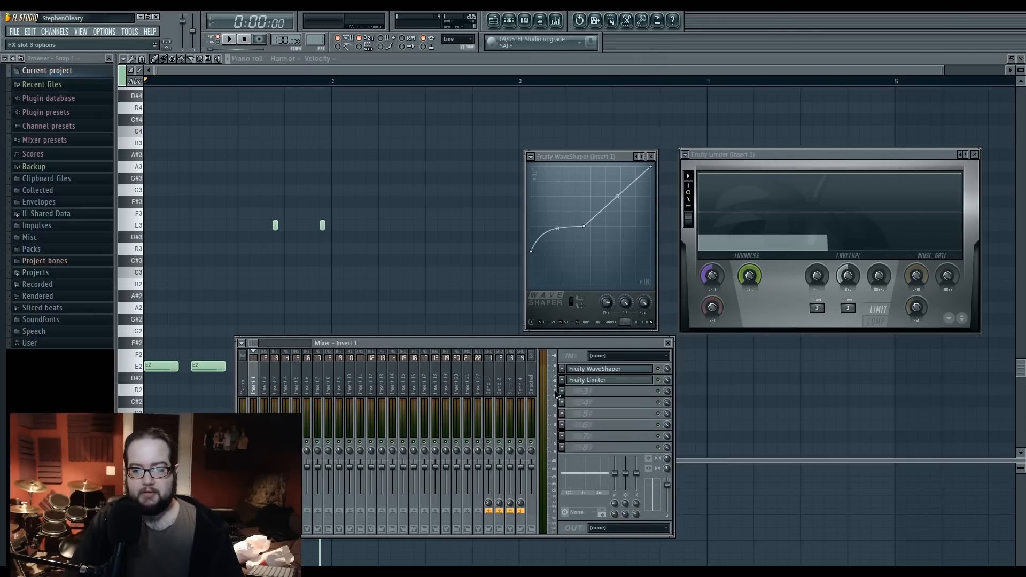
left_click(561, 391)
left_click(557, 390)
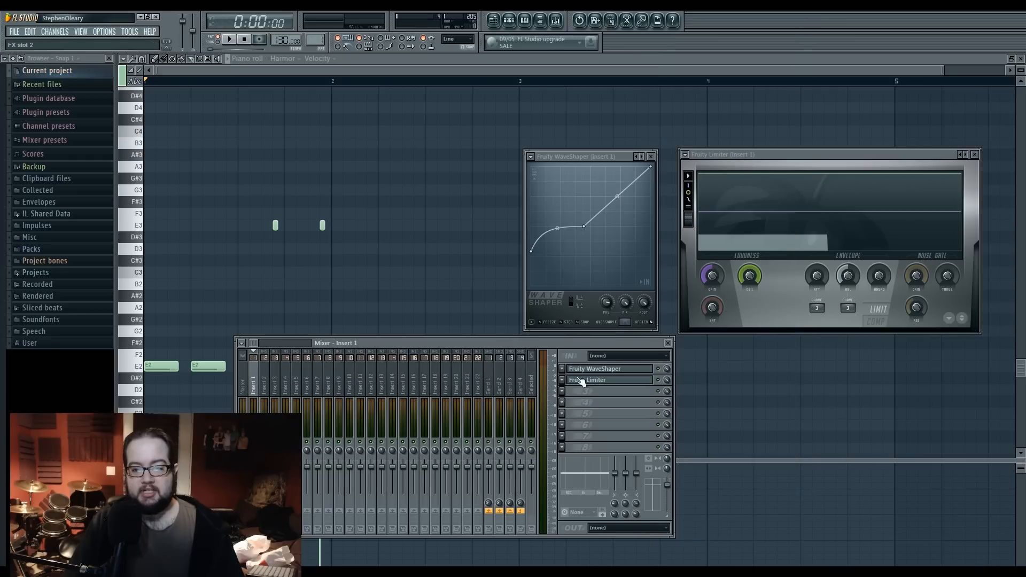
left_click(589, 300)
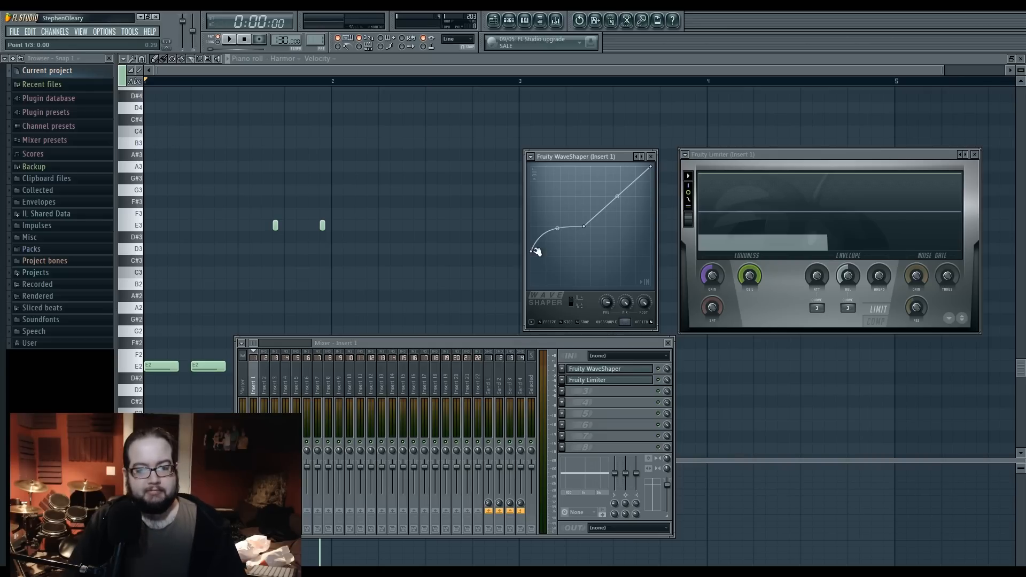
Play the pattern with the raised start point, and restore the straight curve by zeroing that point and deleting the middle one
key("space")
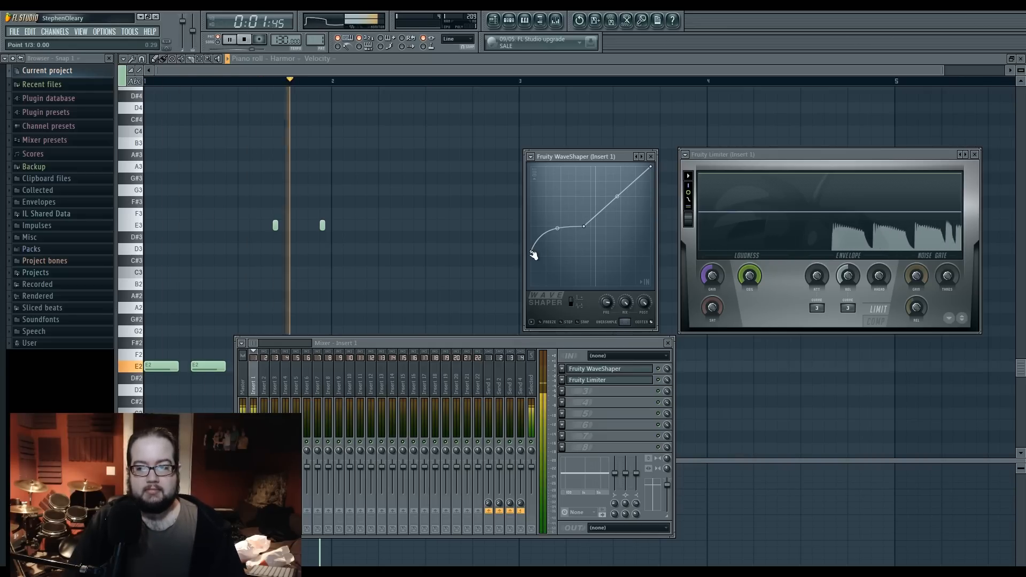
key("space")
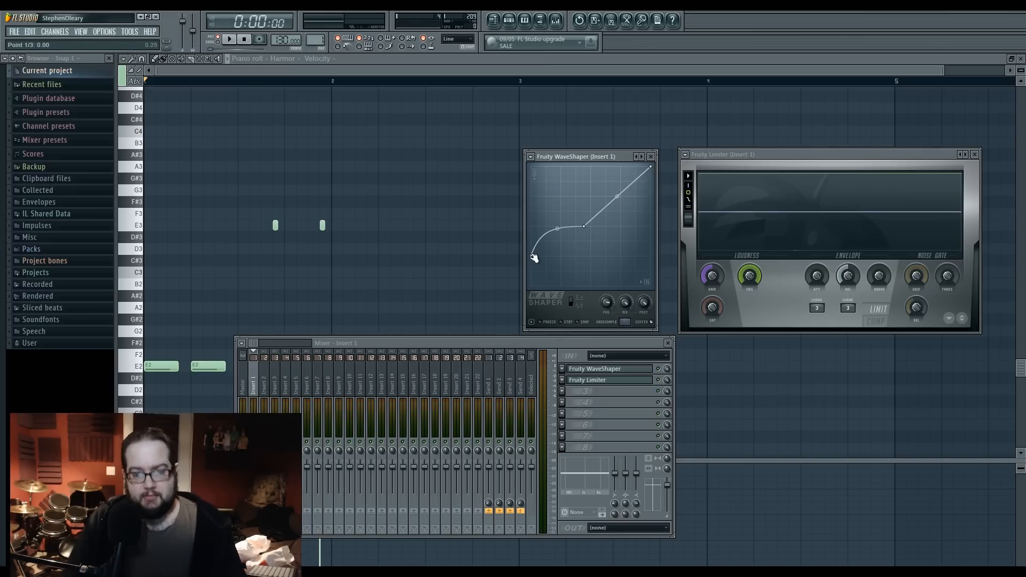
left_click_drag(533, 258, 531, 286)
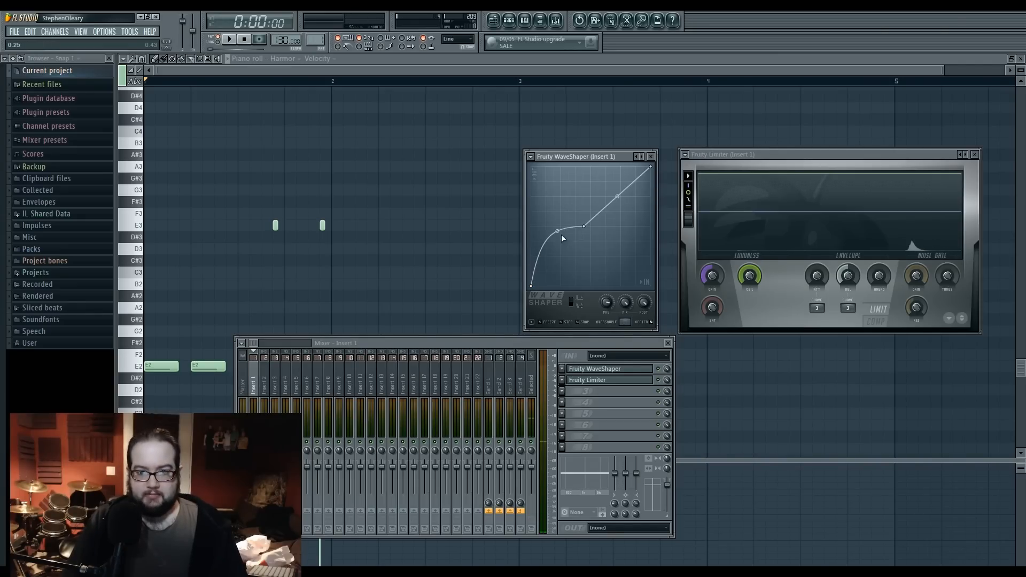
right_click(584, 226)
left_click(603, 242)
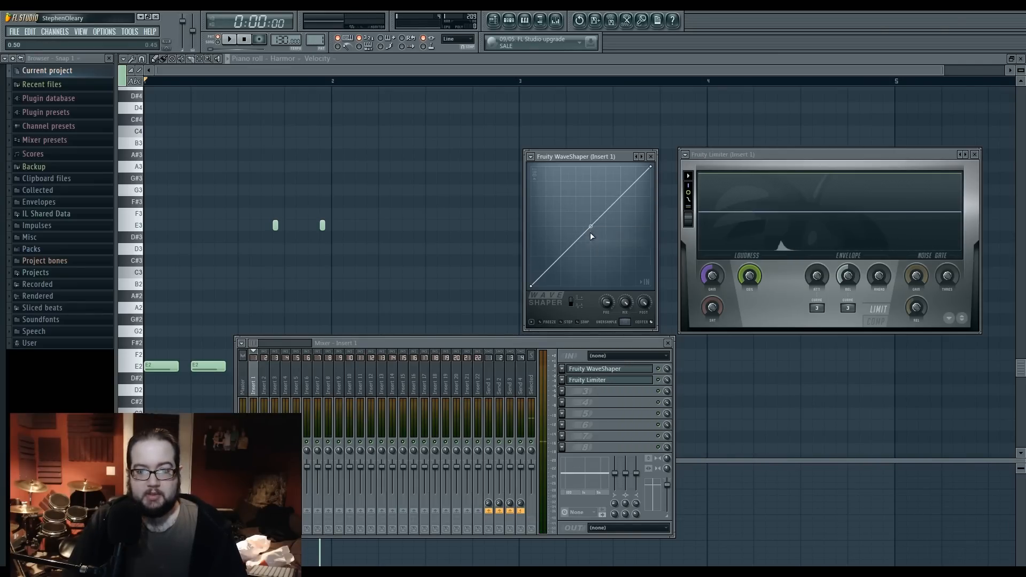
Try bending the whole WaveShaper curve upward to 15% and 25% tension while playing the pattern, and reset the tension
left_click_drag(590, 227, 591, 198)
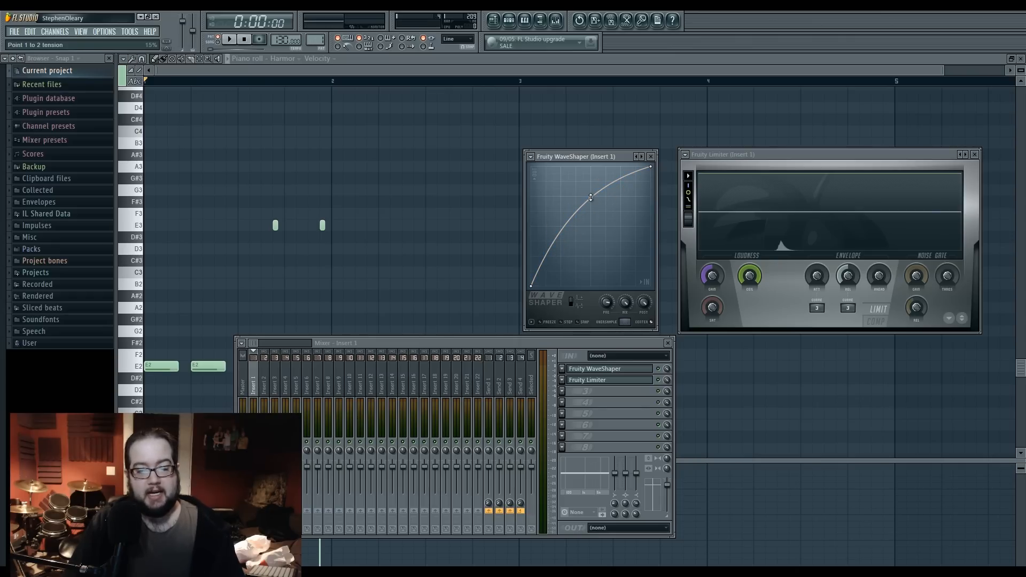
key("space")
mouse_move(590, 197)
left_mouse_down()
mouse_move(590, 167)
mouse_move(591, 273)
mouse_move(590, 185)
left_mouse_up()
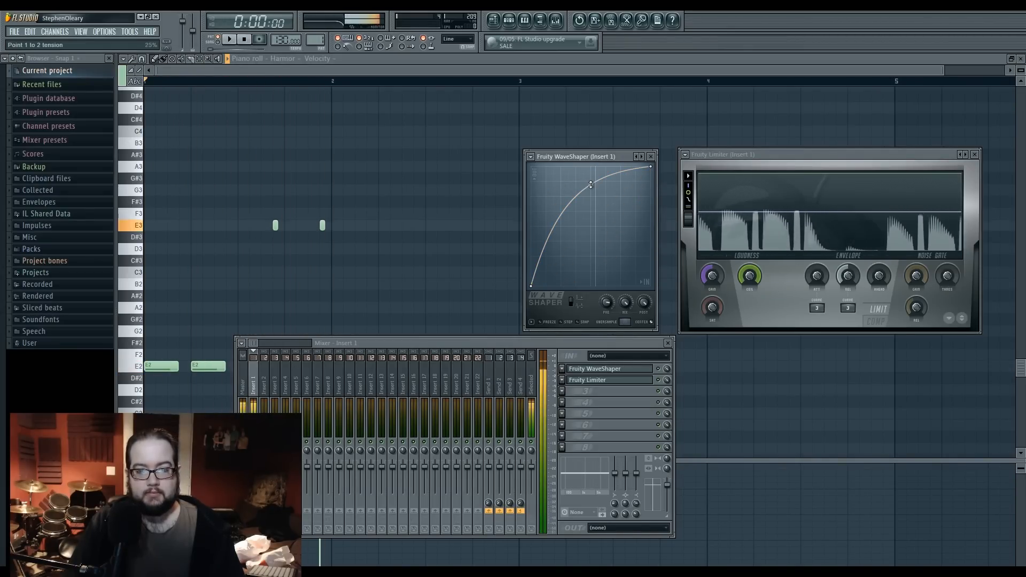
key("space")
right_click(591, 184)
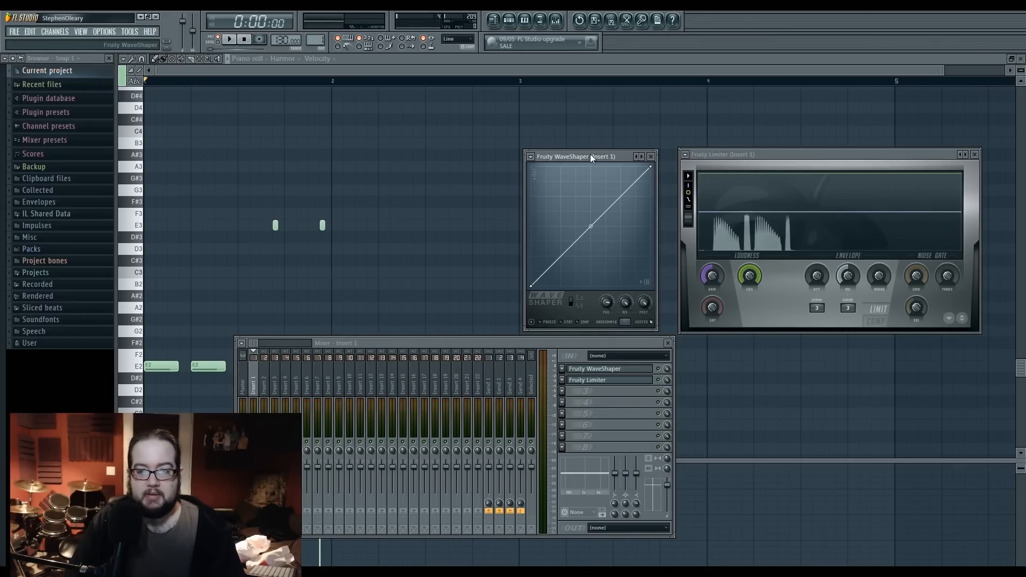
Turn on Freeze in Fruity WaveShaper to lock the curve's points against editing
mouse_move(590, 156)
left_mouse_down()
mouse_move(581, 147)
mouse_move(594, 152)
left_mouse_up()
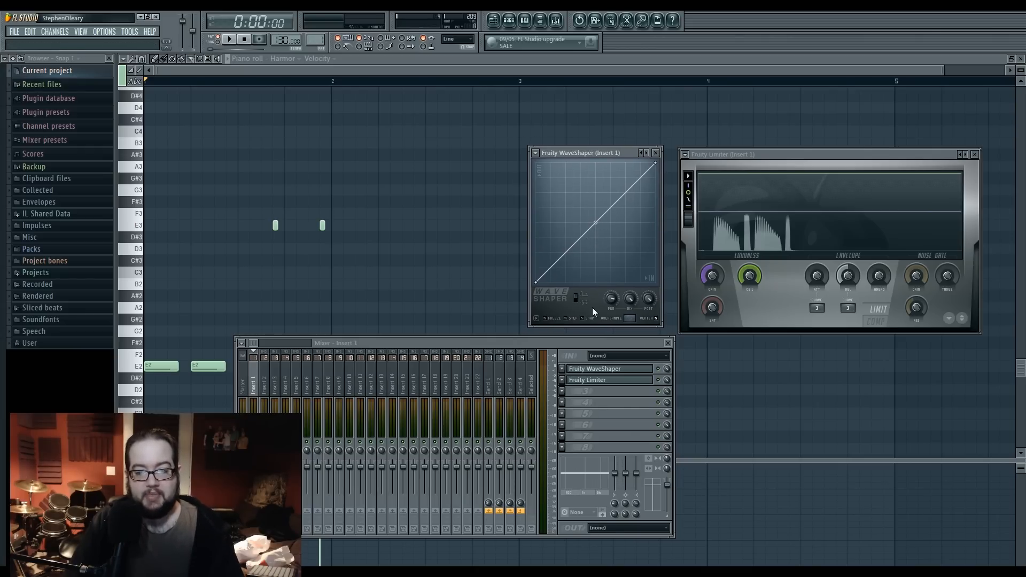
left_click(554, 319)
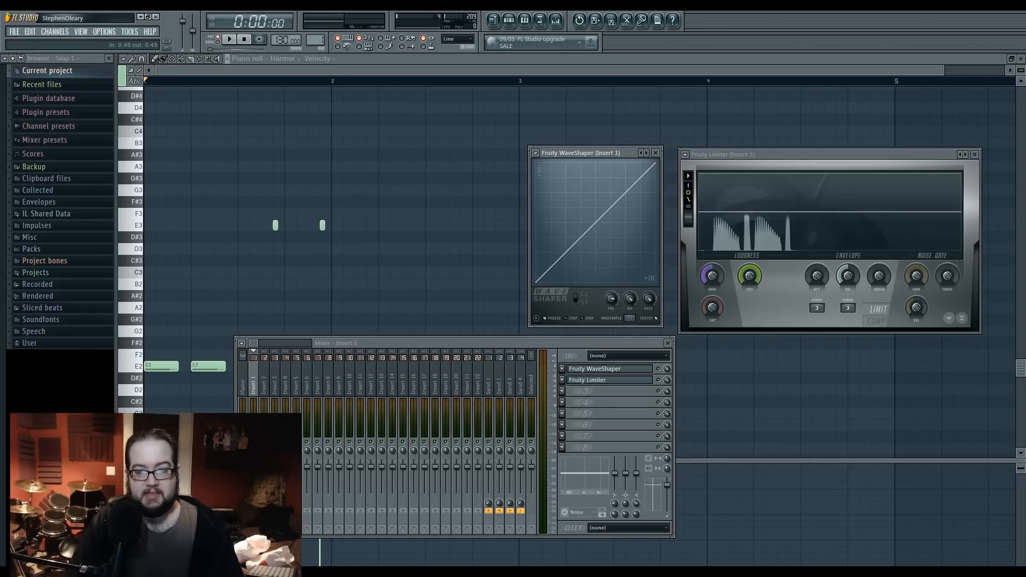
Replace the WaveShaper curve with an eight-step repeating shape using Create sequence, keeping its default settings
left_click(536, 317)
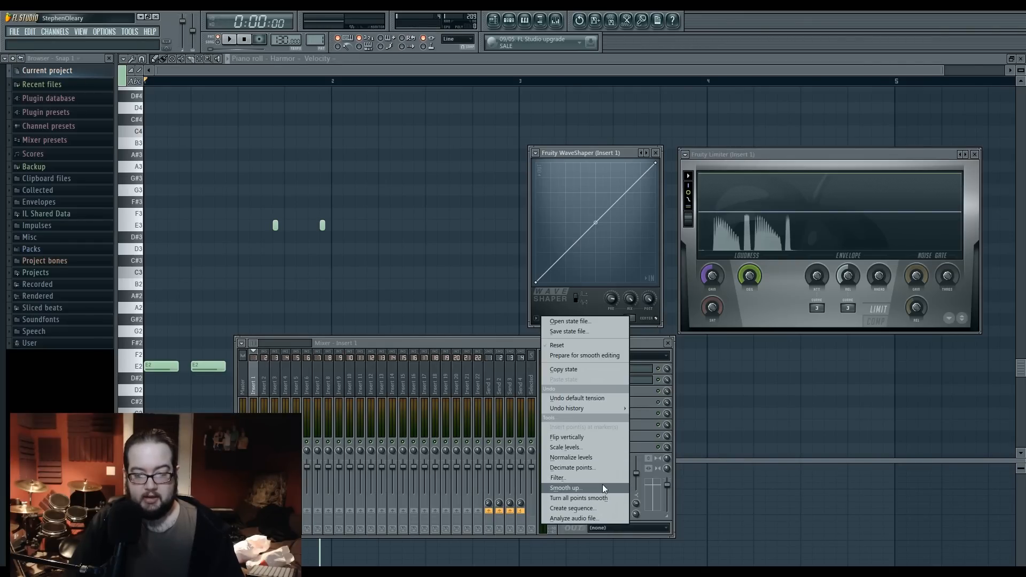
left_click(613, 511)
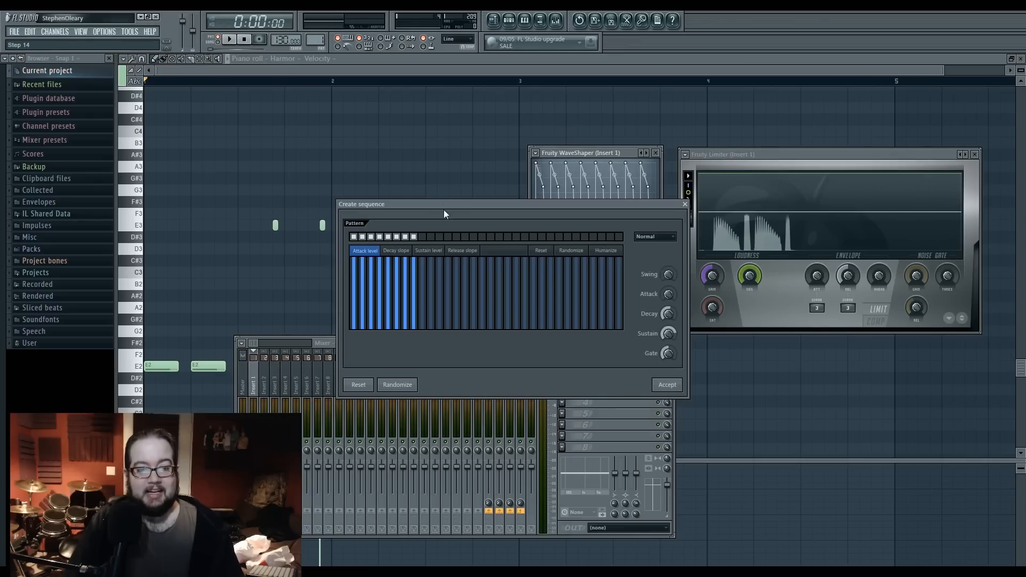
left_click_drag(446, 206, 533, 312)
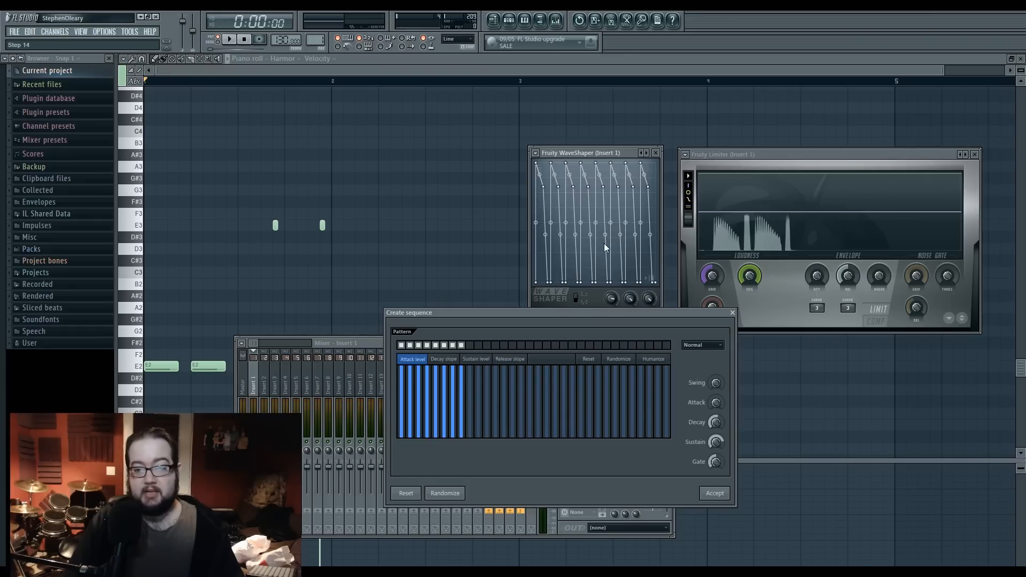
left_click_drag(577, 312, 572, 332)
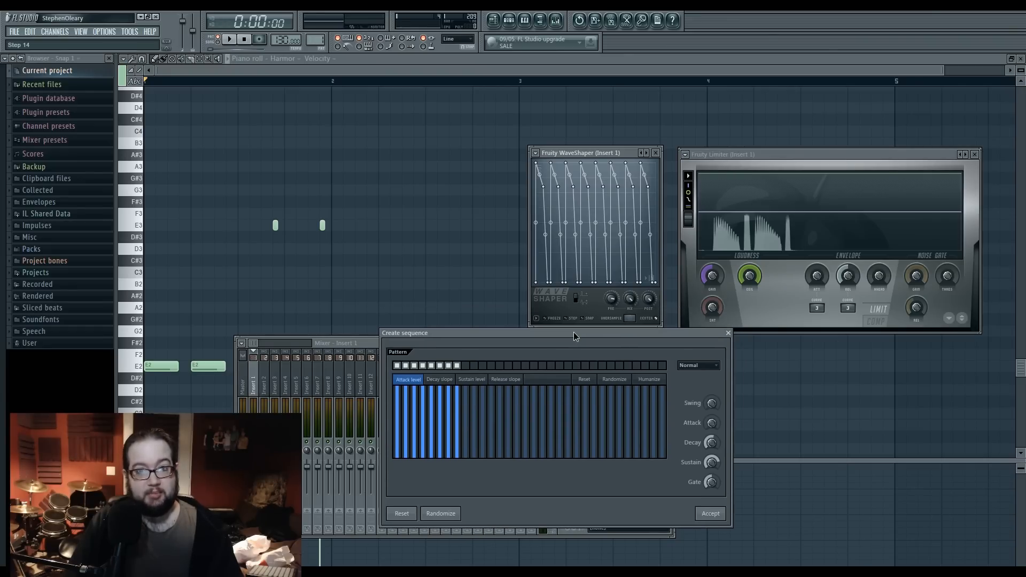
left_click(710, 513)
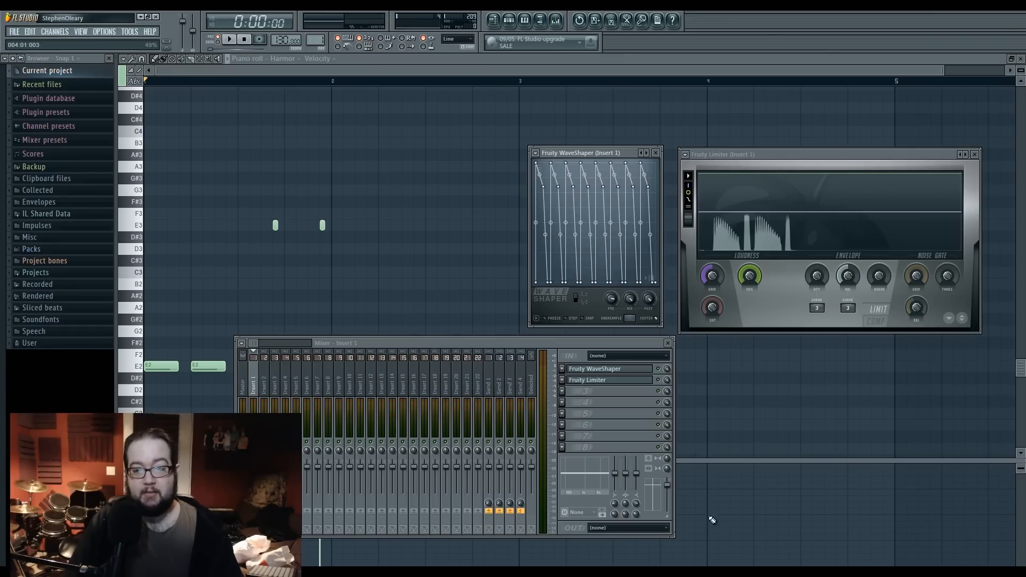
Play the pattern through the eight-step WaveShaper shape, stop it, and reset the curve to a straight line
key("space")
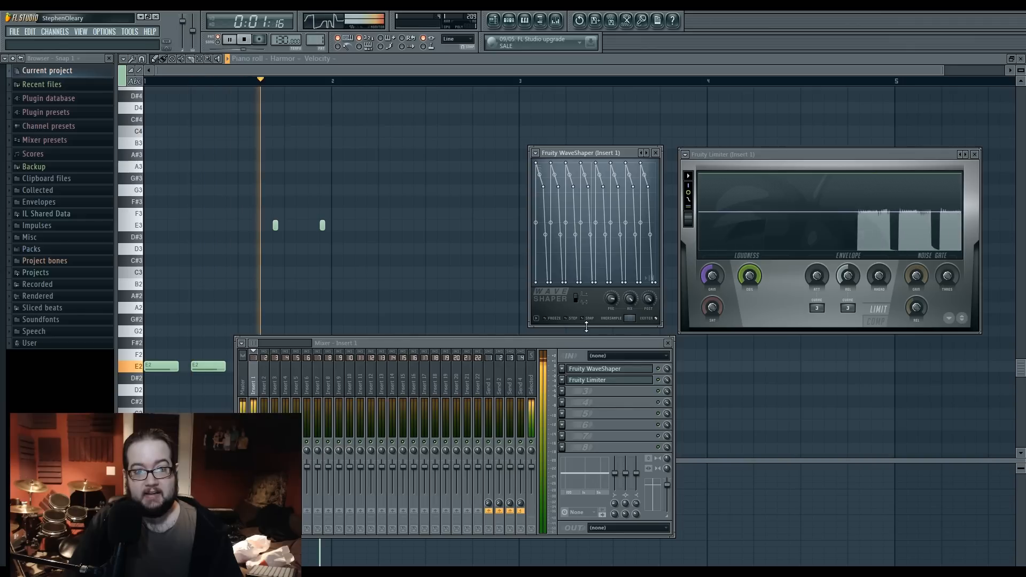
key("space")
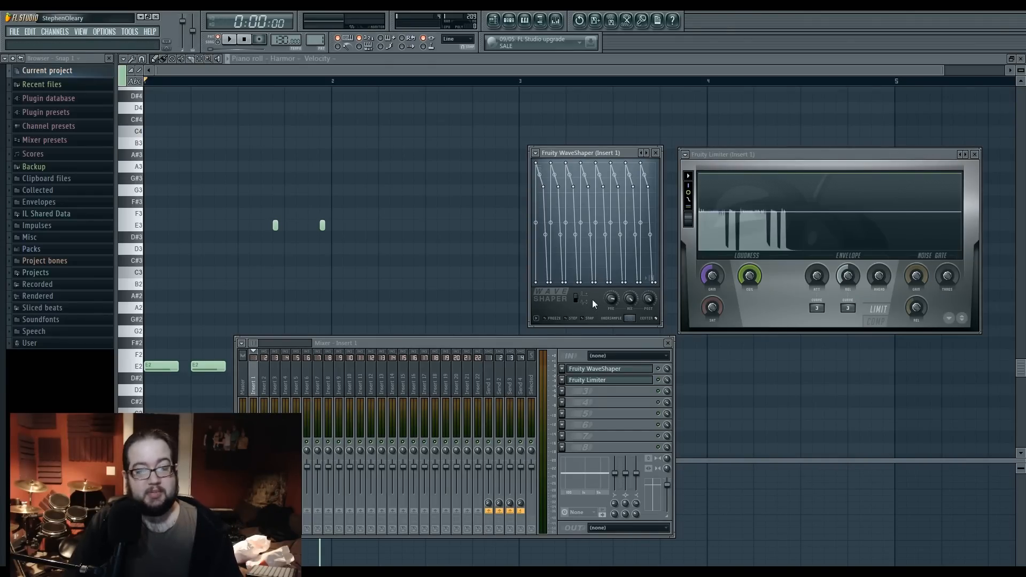
left_click(537, 319)
left_click(589, 351)
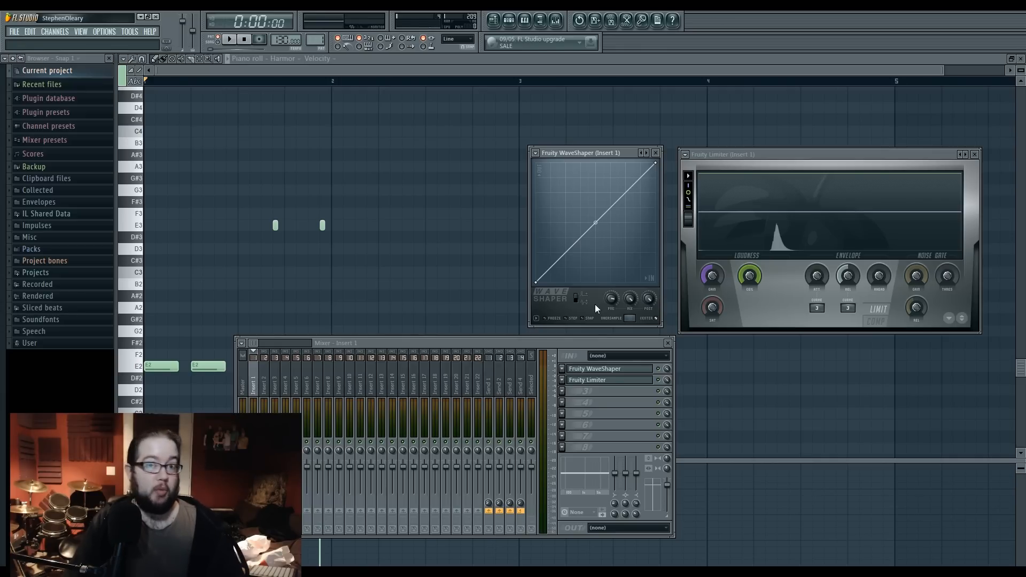
Set Fruity WaveShaper's oversampling to 2x
left_click_drag(578, 344, 575, 342)
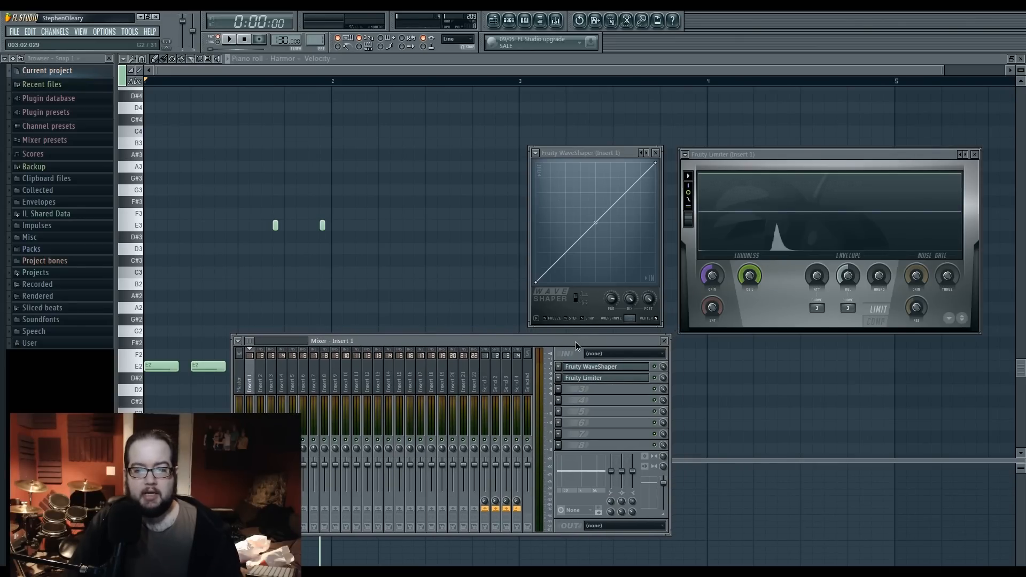
left_click_drag(575, 342, 566, 341)
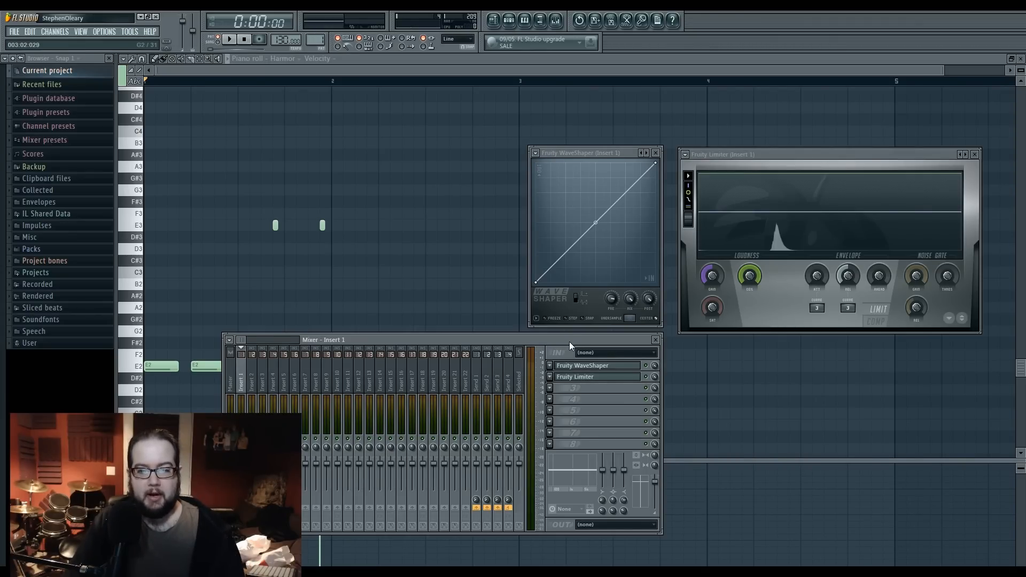
left_click(628, 318)
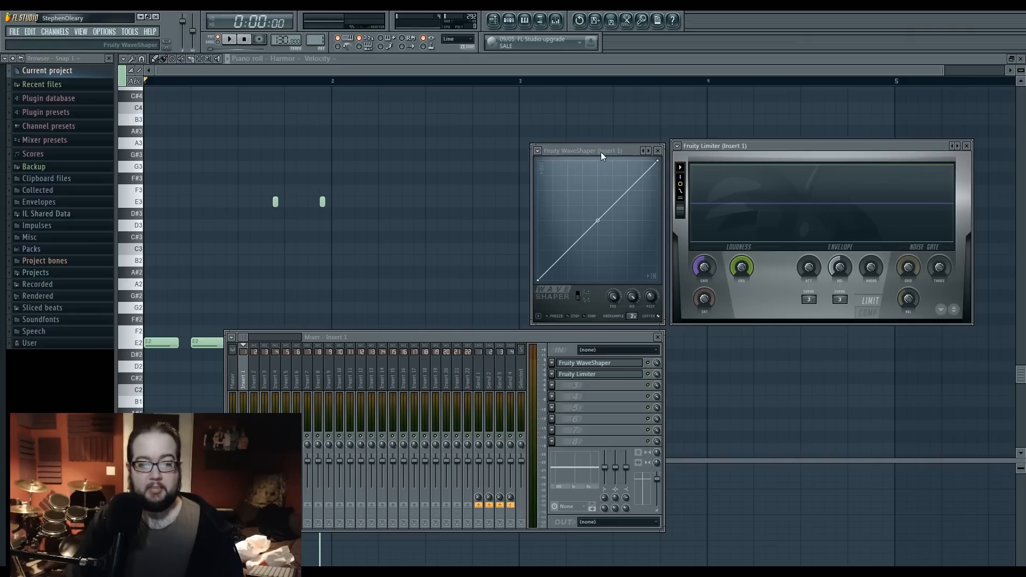
Try switching Fruity WaveShaper back and forth between unipolar and bipolar mode
left_click(585, 293)
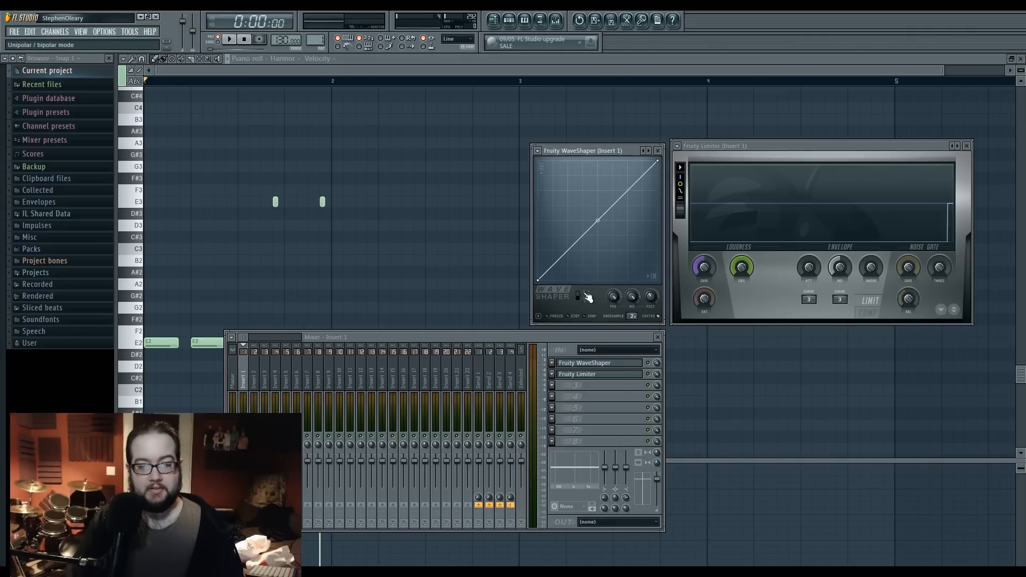
left_click(585, 293)
left_click(585, 294)
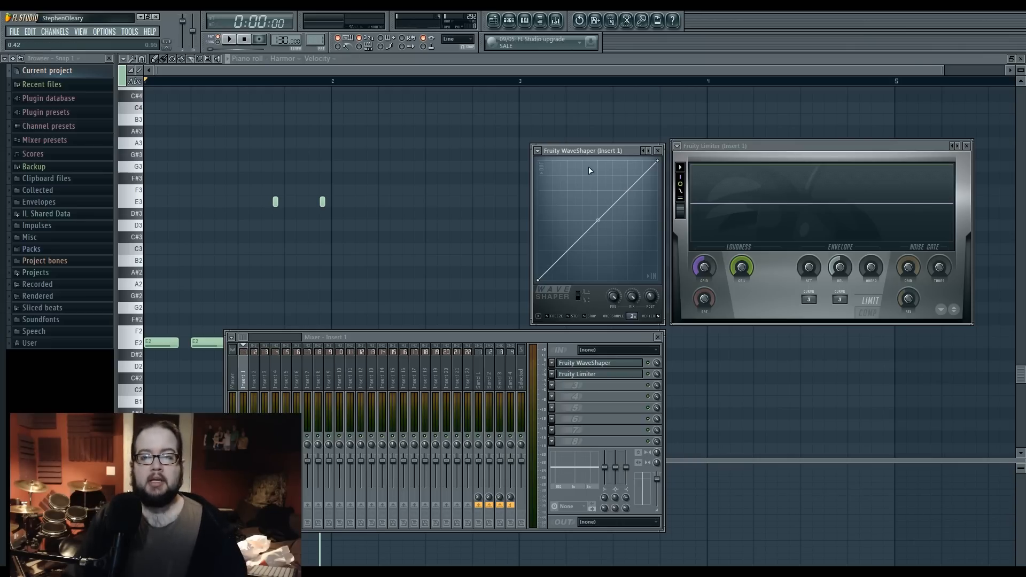
mouse_move(584, 148)
left_mouse_down()
mouse_move(572, 152)
mouse_move(579, 147)
left_mouse_up()
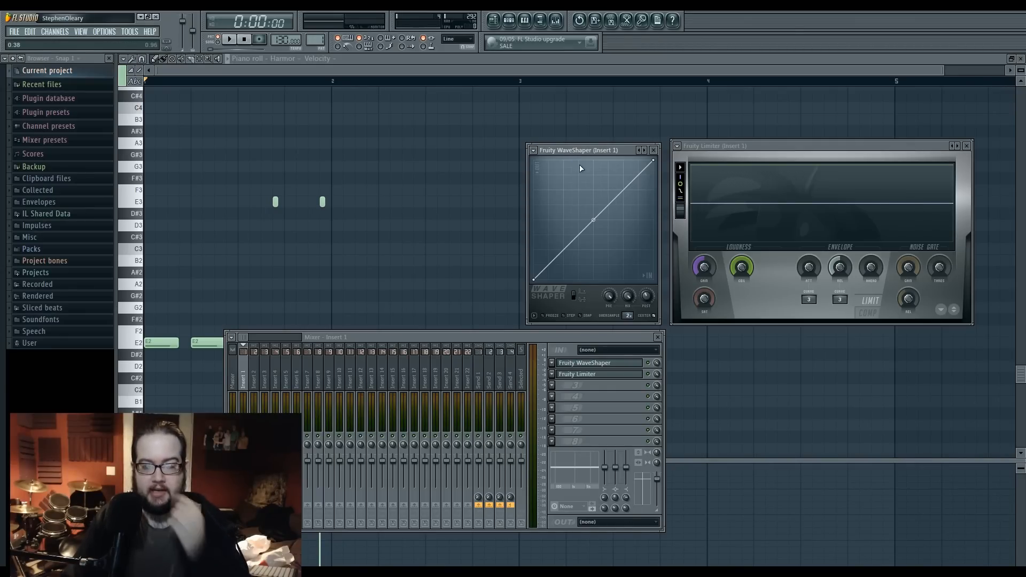
left_click_drag(579, 149, 579, 144)
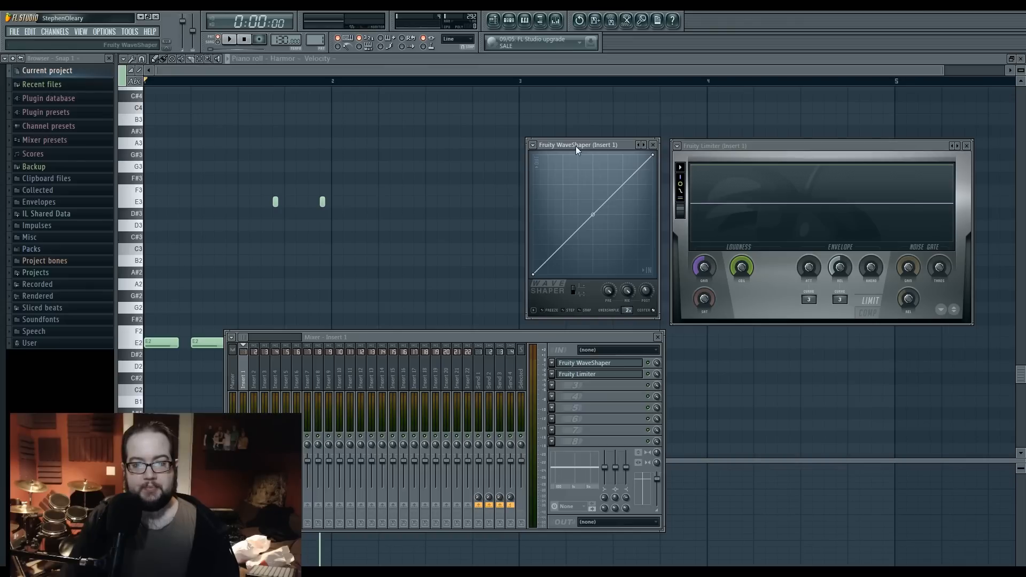
left_click_drag(724, 146, 733, 131)
mouse_move(566, 144)
left_mouse_down()
mouse_move(575, 134)
mouse_move(571, 150)
left_mouse_up()
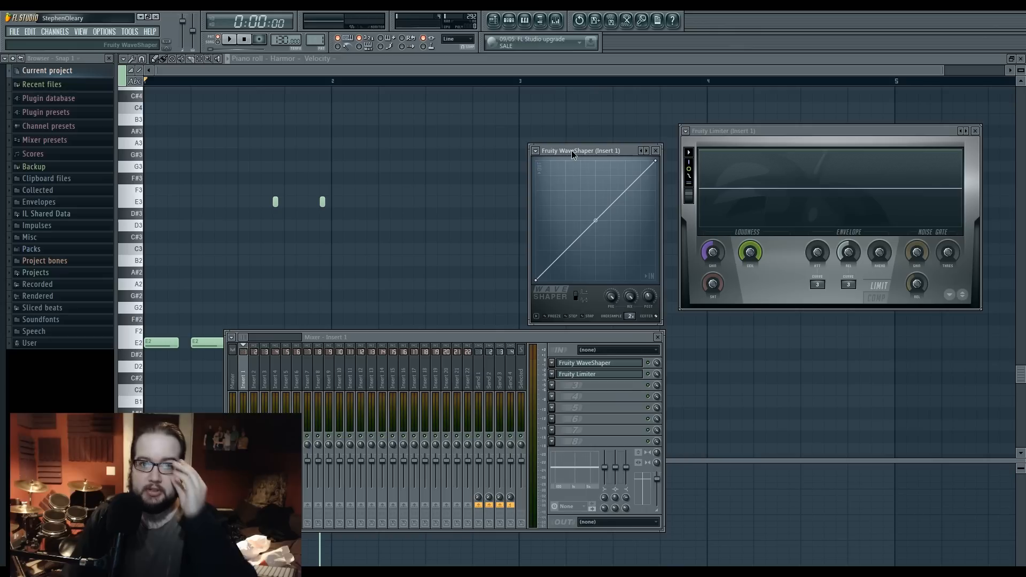
left_click_drag(540, 279, 568, 302)
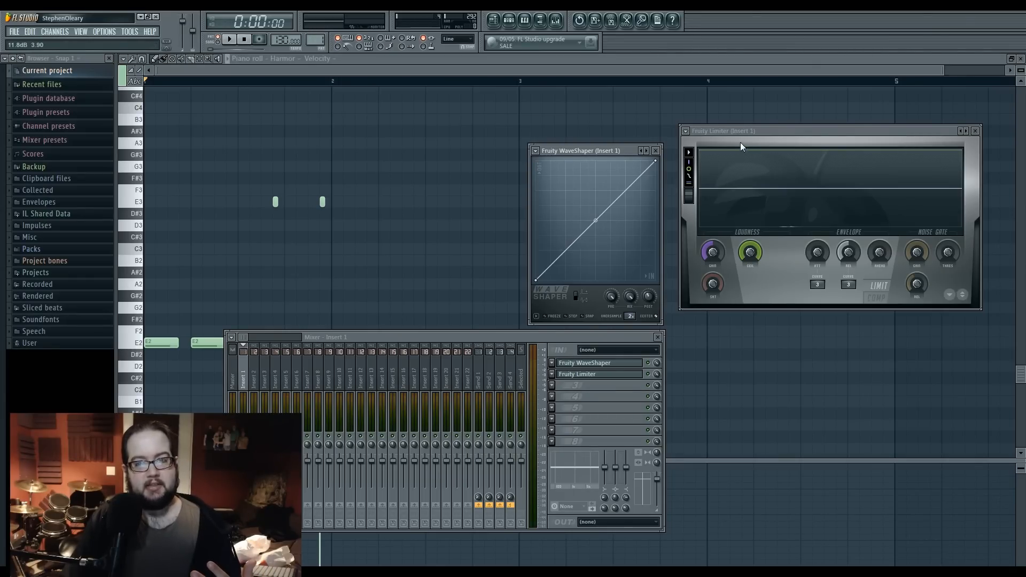
left_click_drag(743, 132, 746, 144)
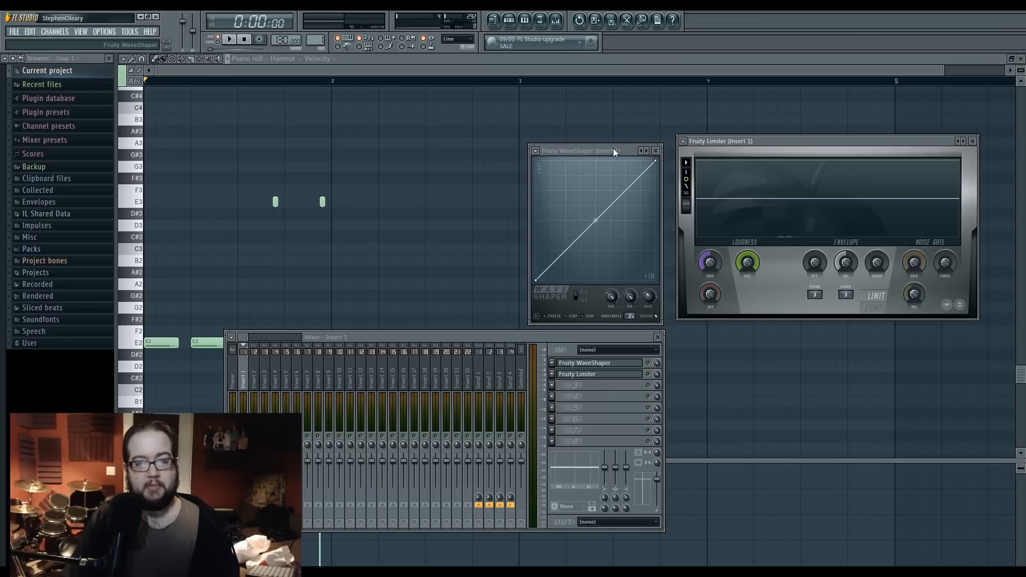
left_click_drag(614, 149, 610, 149)
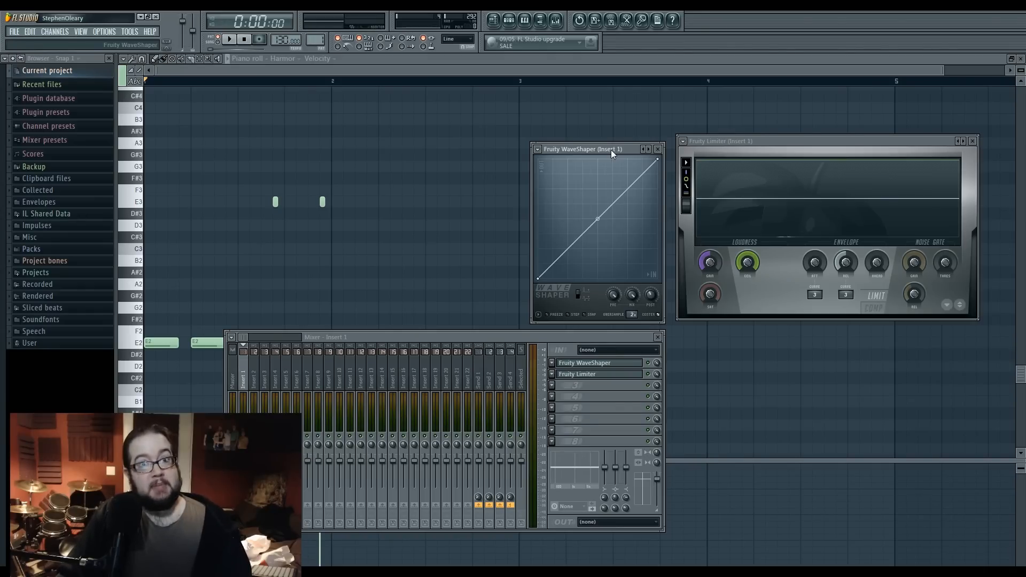
left_click_drag(611, 150, 591, 152)
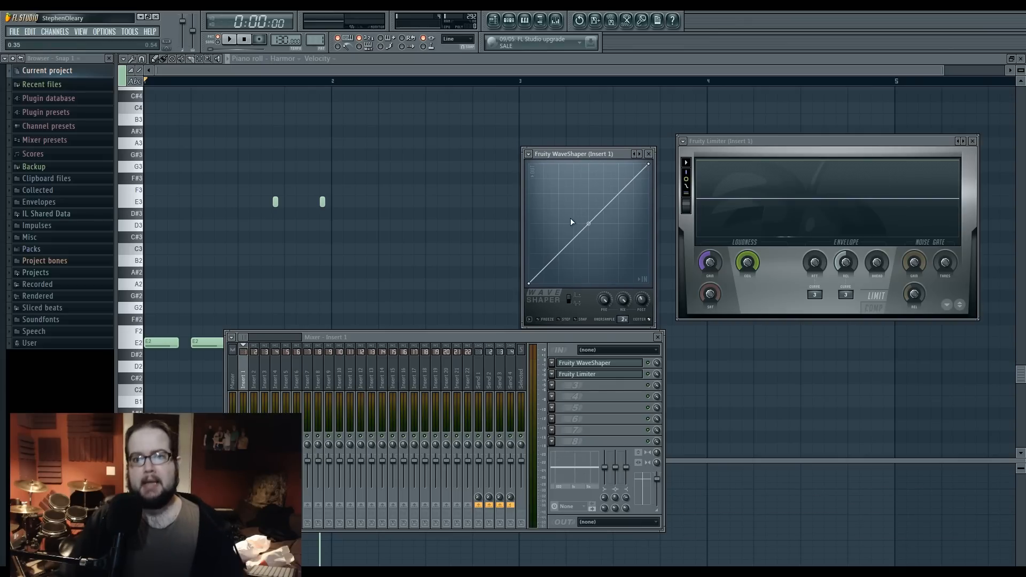
left_click_drag(527, 284, 528, 284)
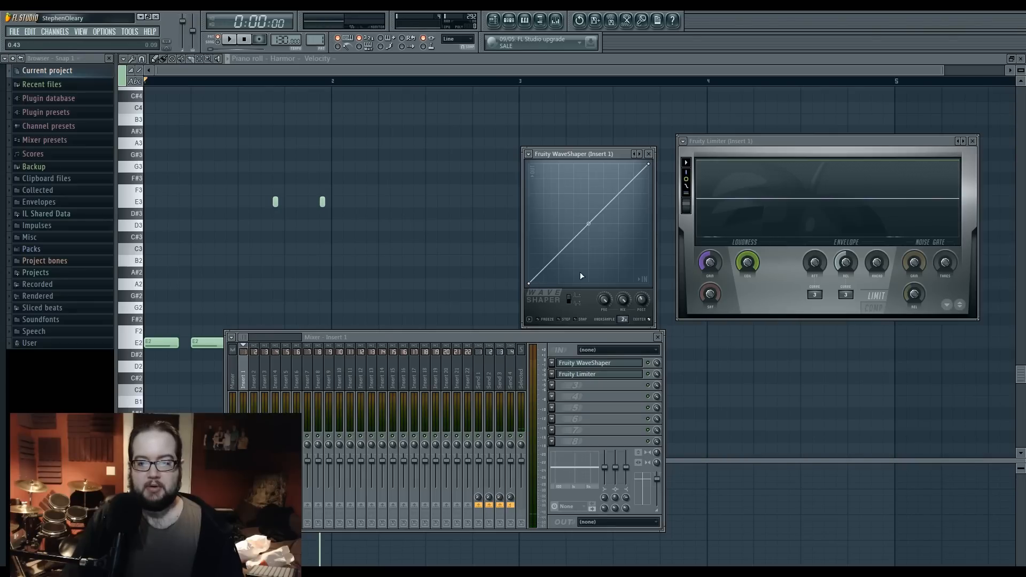
Switch Fruity WaveShaper to bipolar mode, splitting the curve at a centre point, and nudge the two plugin windows
left_click(576, 300)
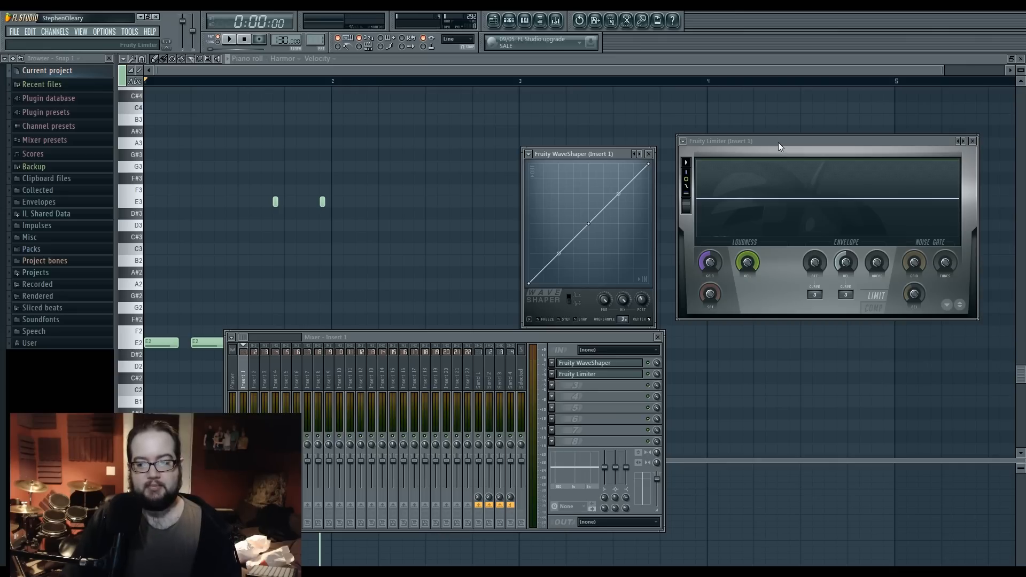
left_click_drag(778, 142, 777, 147)
left_click_drag(766, 148, 773, 143)
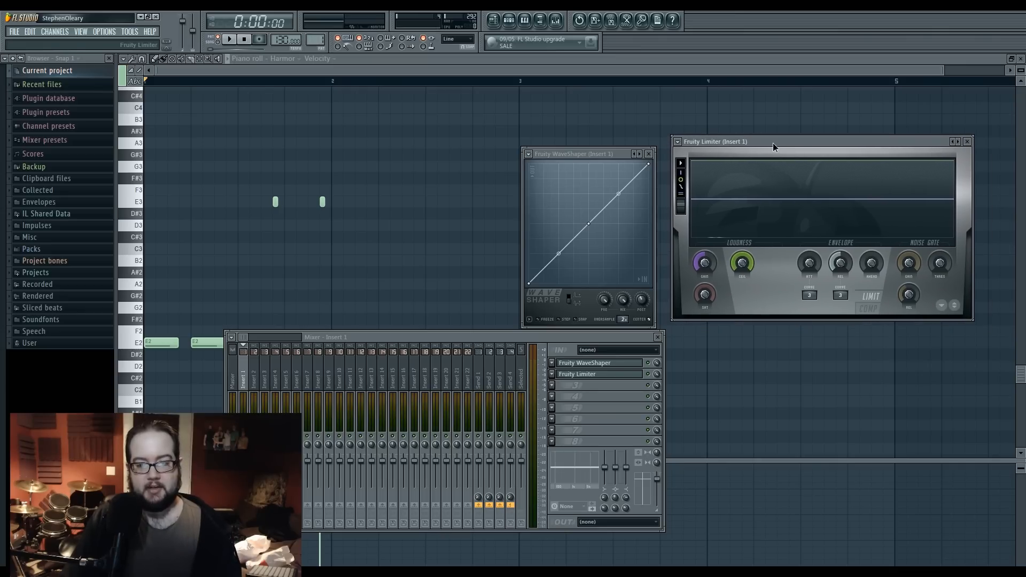
left_click_drag(613, 155, 614, 153)
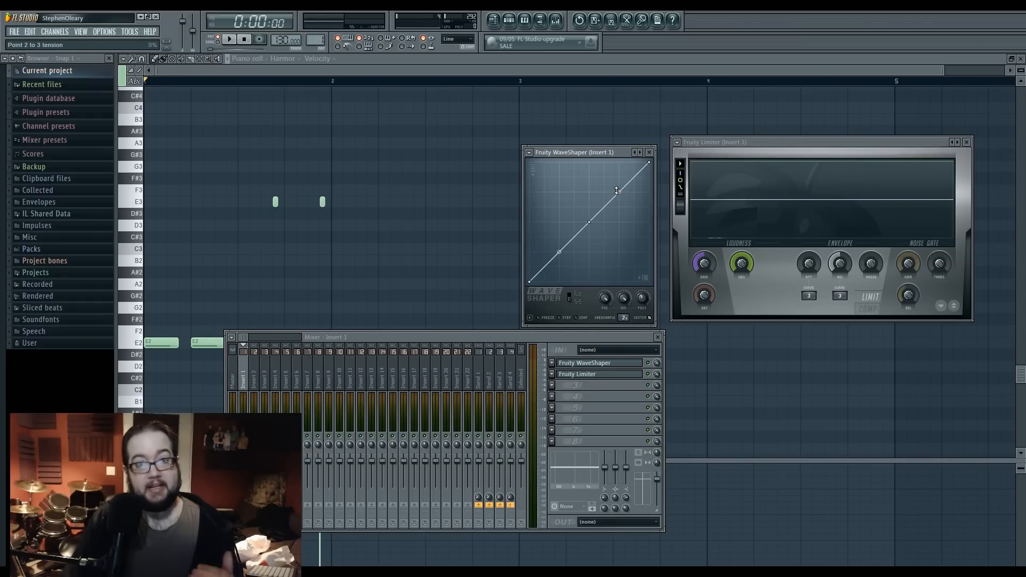
Bend the upper half of the curve fully upward and the lower half fully downward into an S while playing the pattern
left_click_drag(615, 195, 619, 162)
key("space")
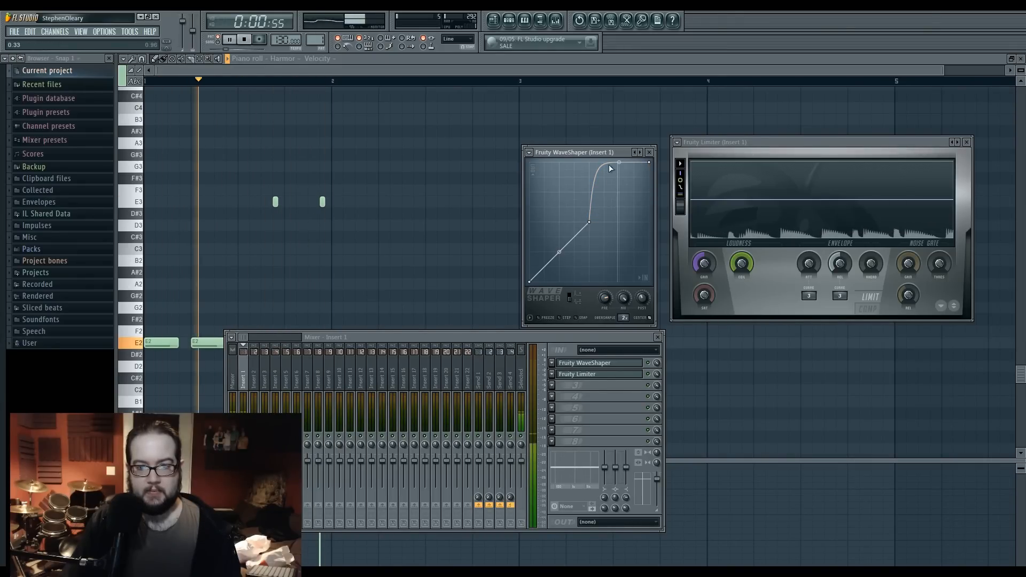
left_click_drag(558, 252, 559, 281)
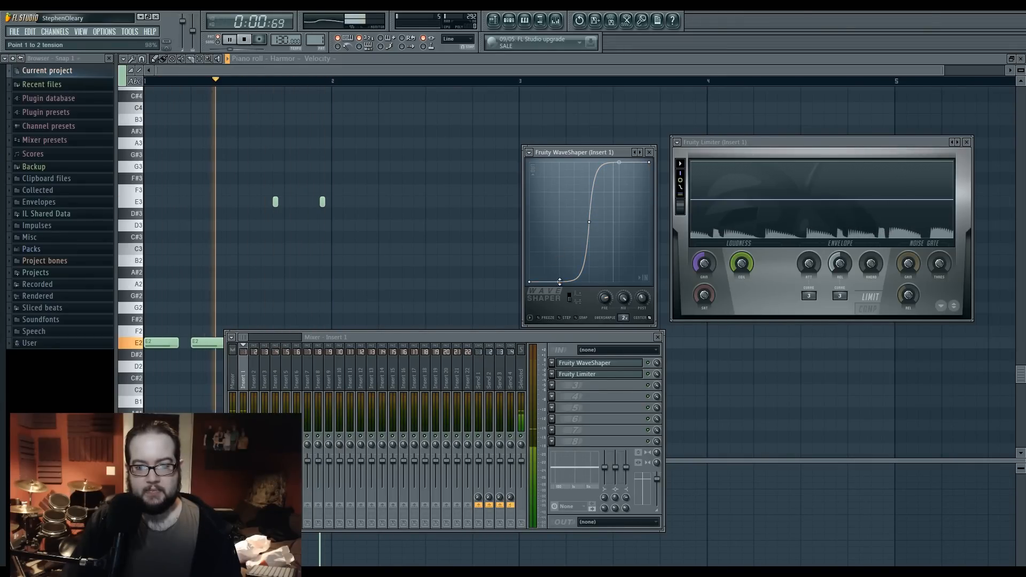
key("space")
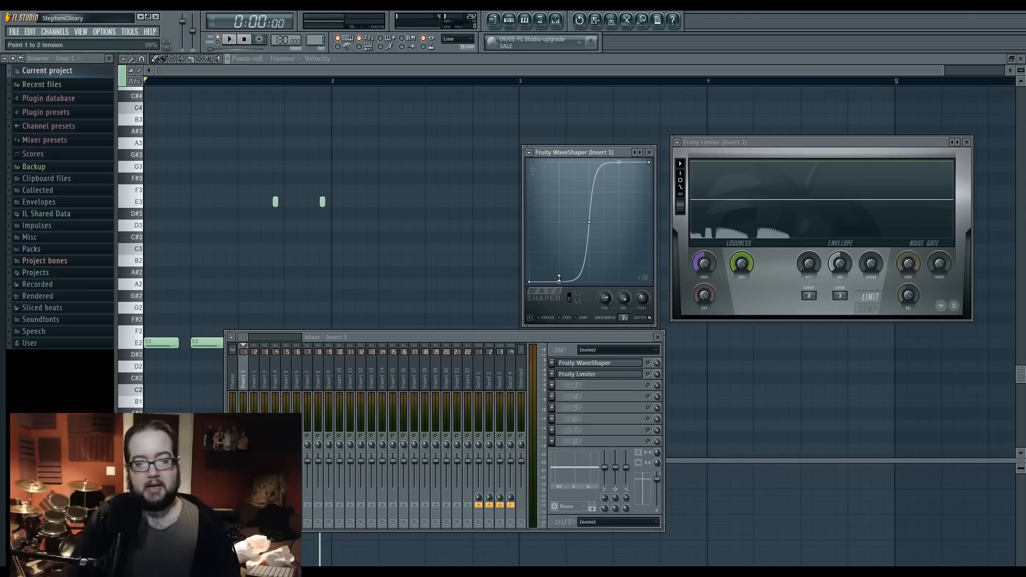
Bend the curve's lower half fully upward, play the pattern, and pull its tension back to slightly below the straight line
left_click_drag(559, 282, 559, 221)
key("space")
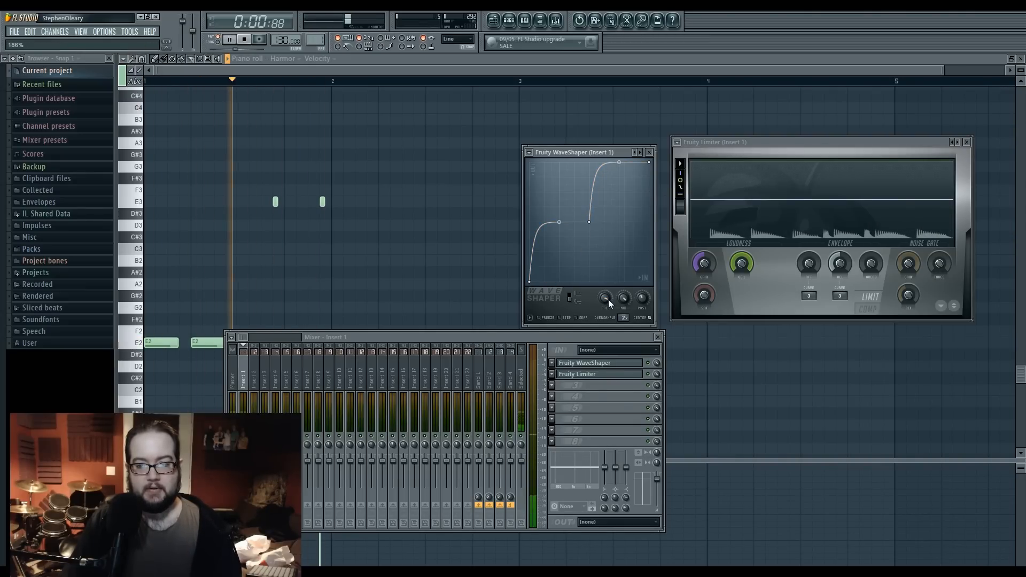
left_click_drag(559, 222, 559, 262)
Add a peak and a valley to the curve's lower half and a high point above the centre, and stop playback
right_click(553, 219)
left_click_drag(553, 220, 570, 285)
right_click(547, 215)
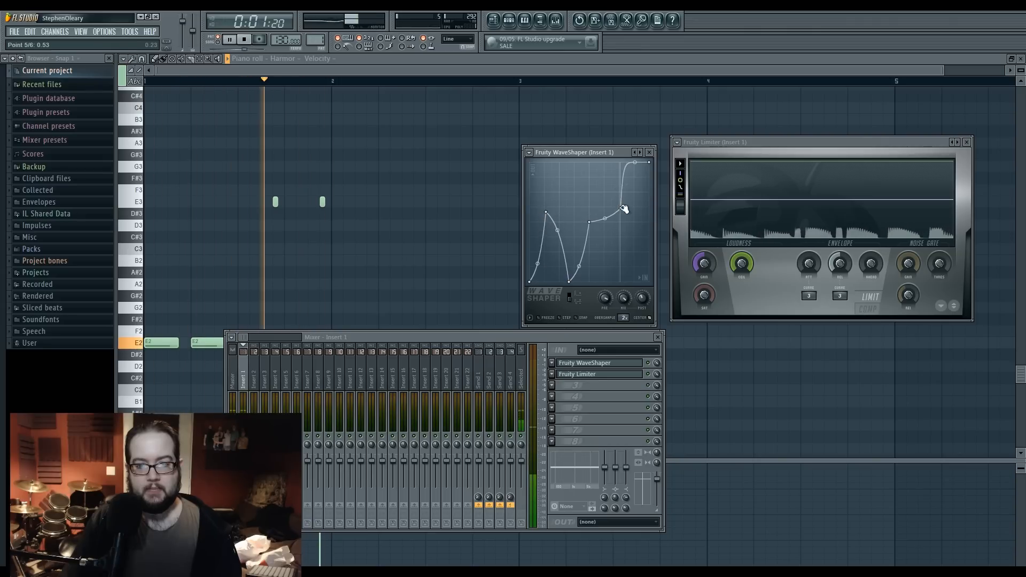
left_click_drag(589, 202, 619, 172)
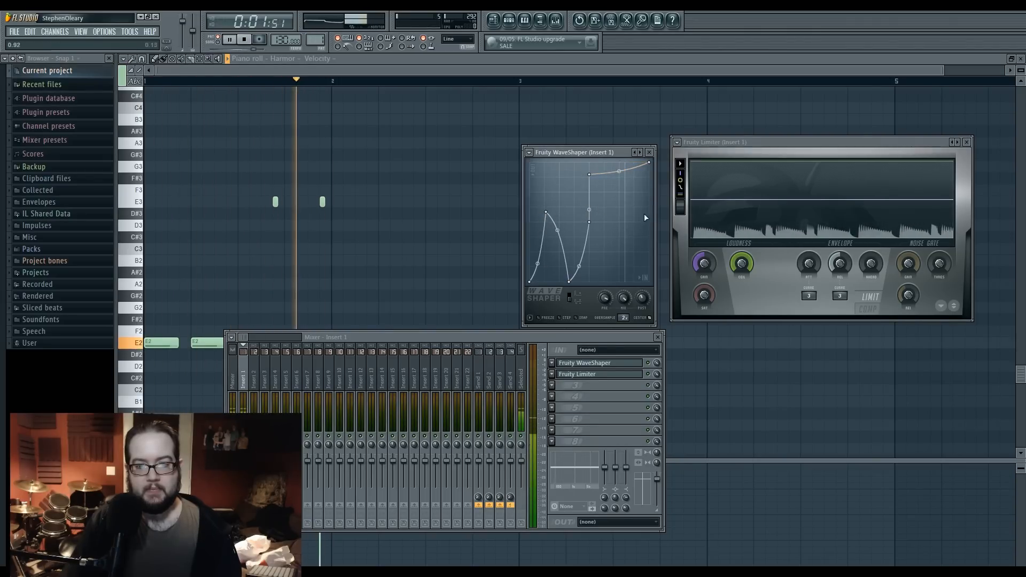
key("space")
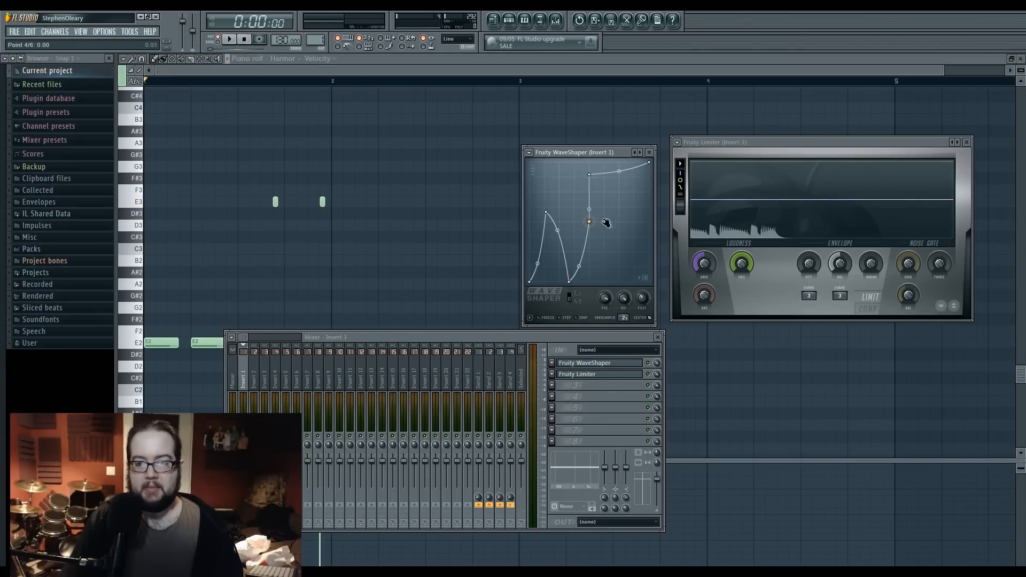
Shift the centre point to the negative side and up as a second peak, and lower the upper-half point into a valley
left_click_drag(589, 222, 580, 222)
left_click_drag(589, 174, 601, 175)
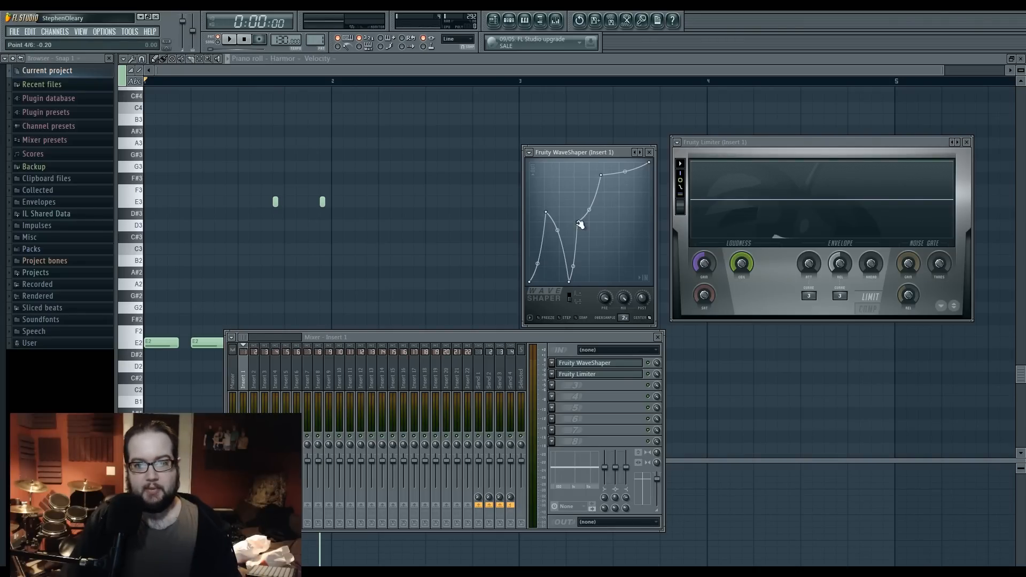
mouse_move(580, 225)
left_mouse_down()
mouse_move(591, 225)
mouse_move(581, 212)
left_mouse_up()
left_click_drag(600, 175, 618, 259)
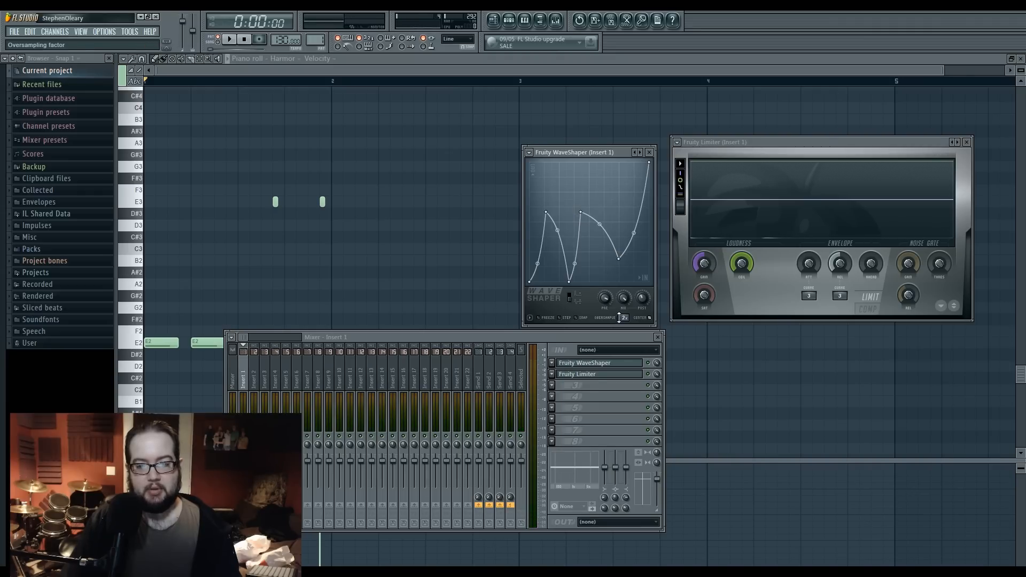
Turn off Fruity WaveShaper's oversampling and switch it to unipolar mode after toggling between the two modes
left_click_drag(620, 318, 620, 324)
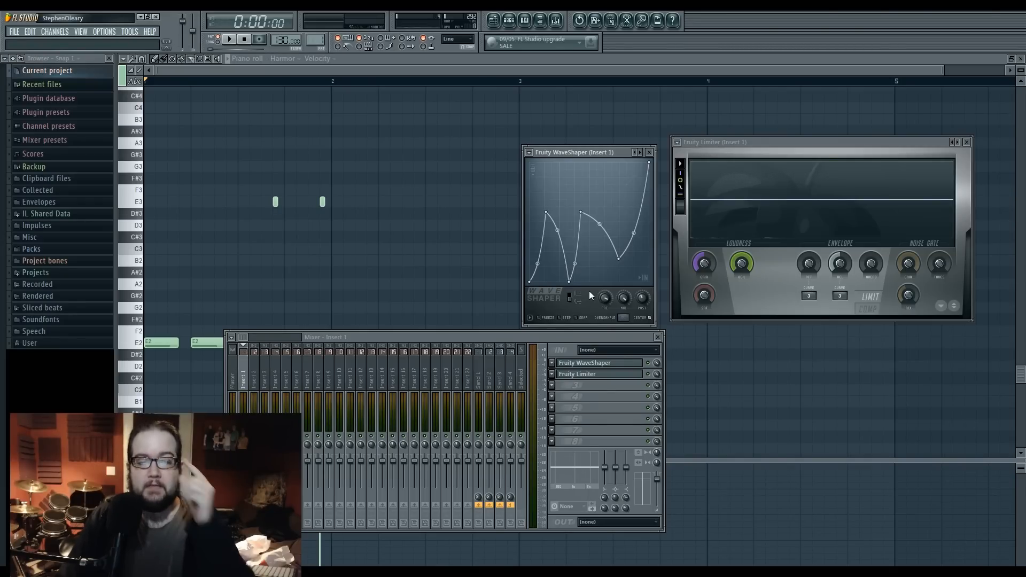
left_click(583, 302)
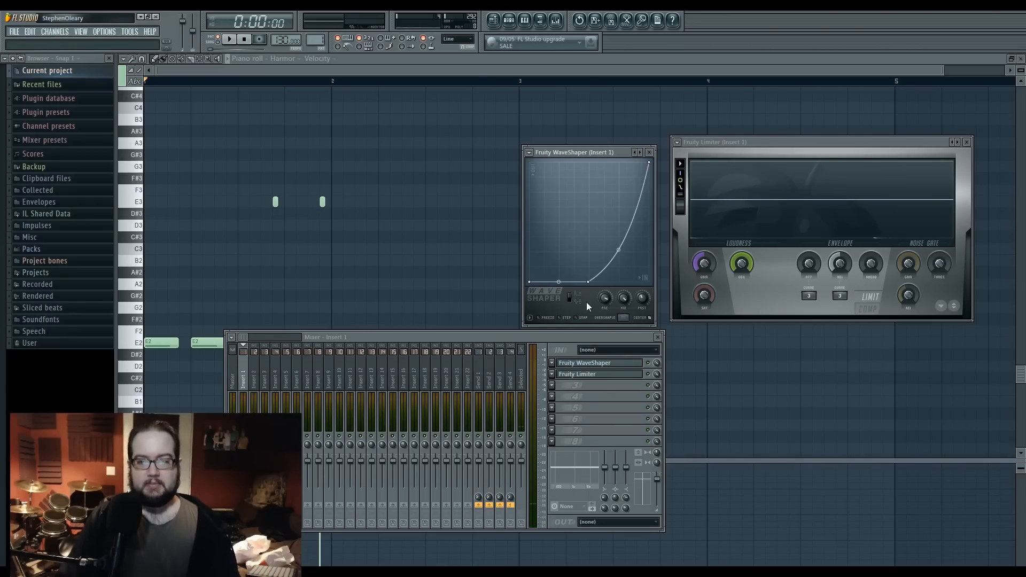
left_click(585, 302)
left_click(584, 303)
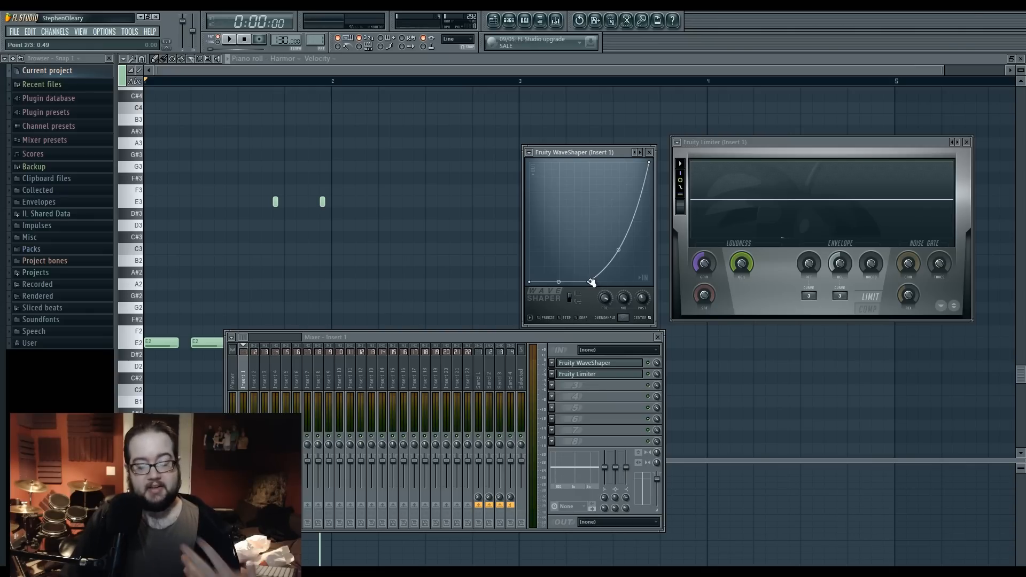
Bring up the middle point's curve-type options, dismiss them, and try bipolar mode before returning to unipolar
right_click(590, 282)
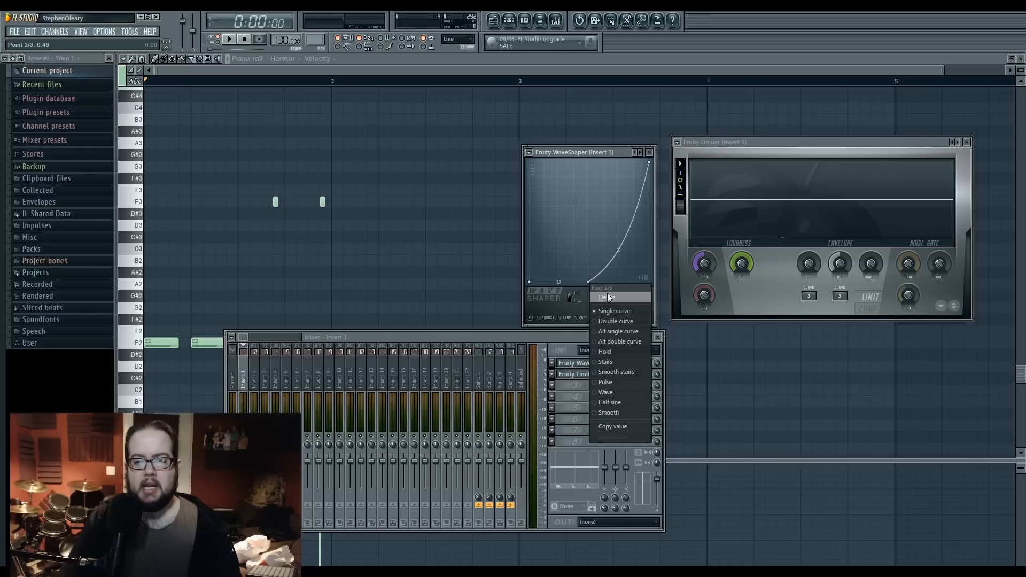
left_click(582, 296)
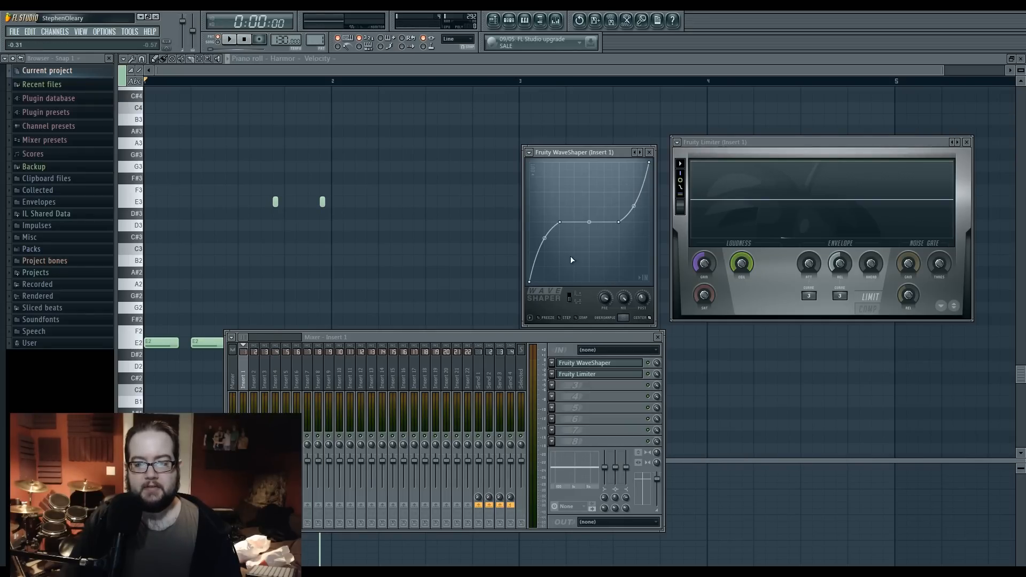
left_click(576, 291)
Raise the middle curve point into a first peak, add a higher second peak, and add valleys at about 0.71, 0.17 and 0.46, 0.17
left_click_drag(589, 282, 554, 213)
right_click(597, 175)
right_click(614, 261)
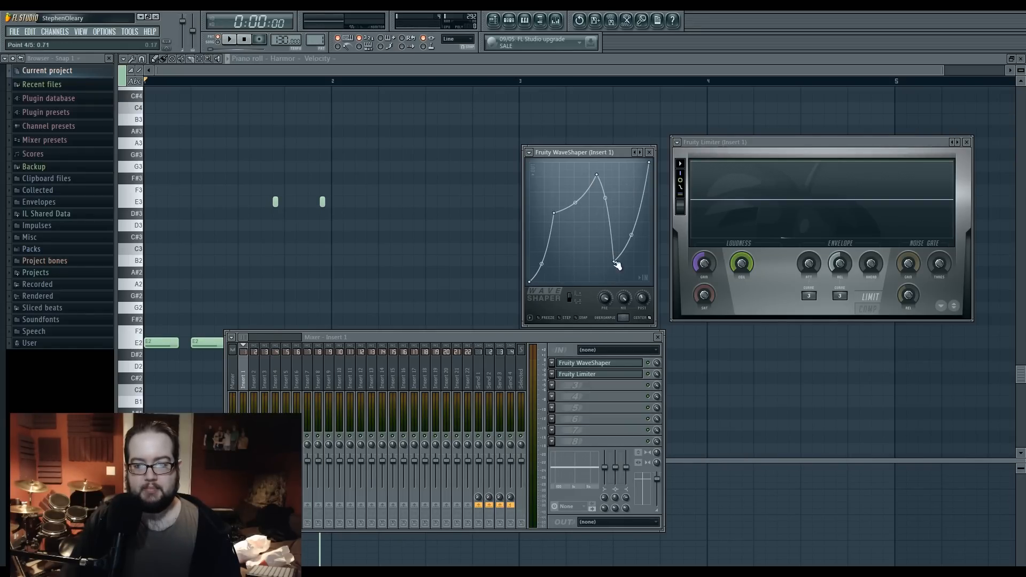
right_click(584, 262)
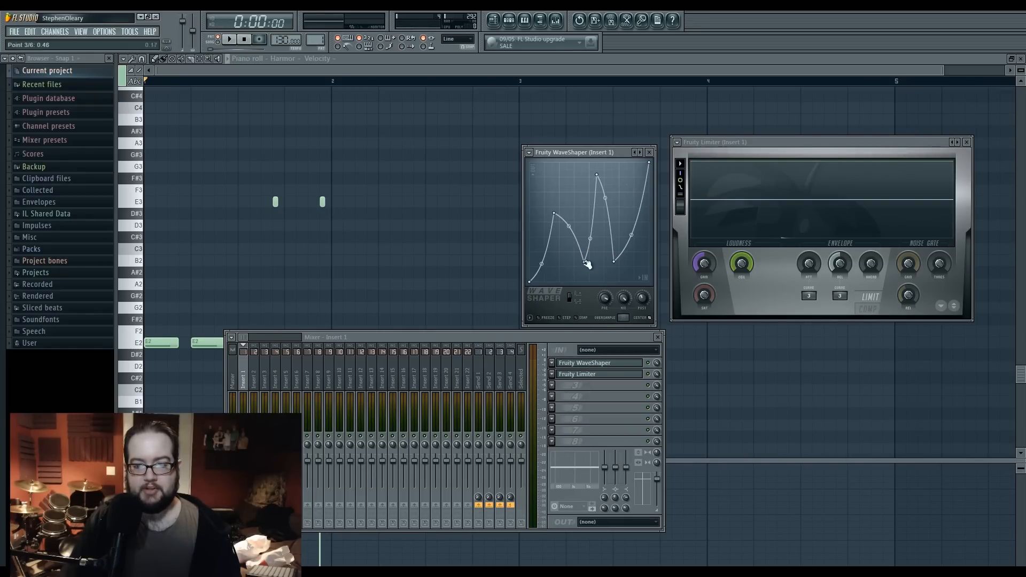
Toggle Fruity WaveShaper between unipolar and bipolar modes to compare the curves, finish in bipolar mode, and lower the first negative-side peak
left_click(579, 302)
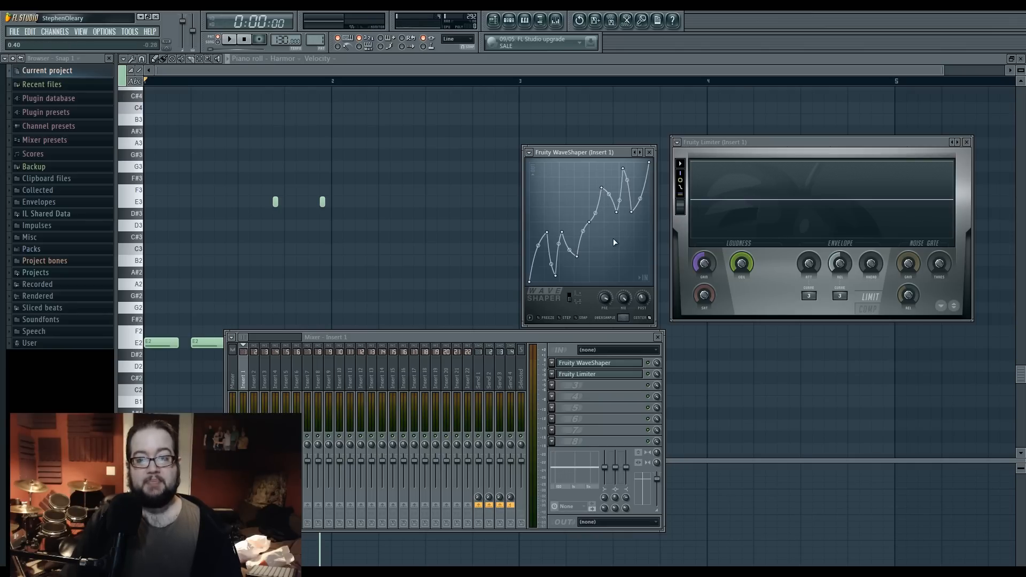
left_click(578, 301)
left_click(578, 300)
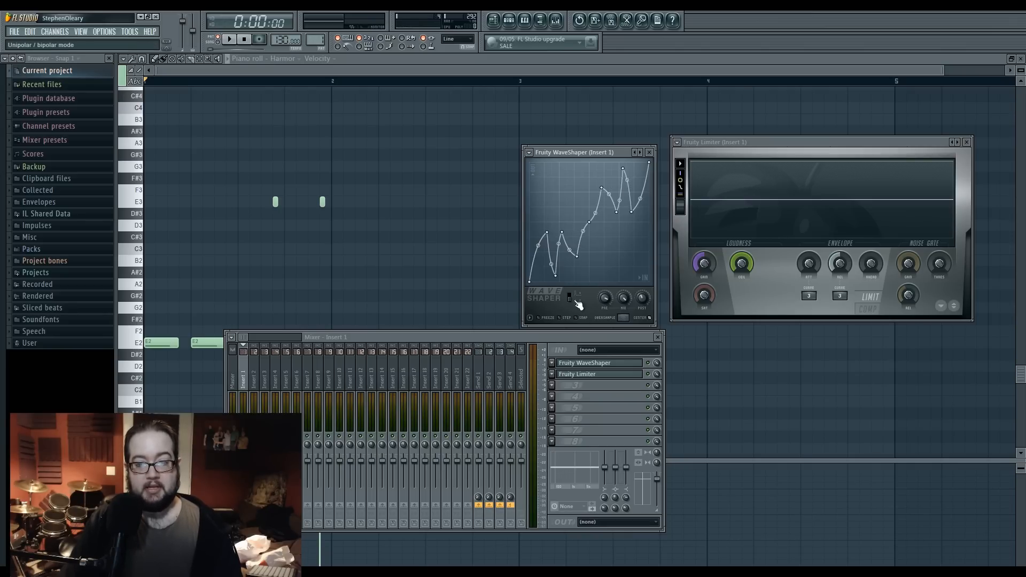
left_click(579, 301)
left_click(578, 303)
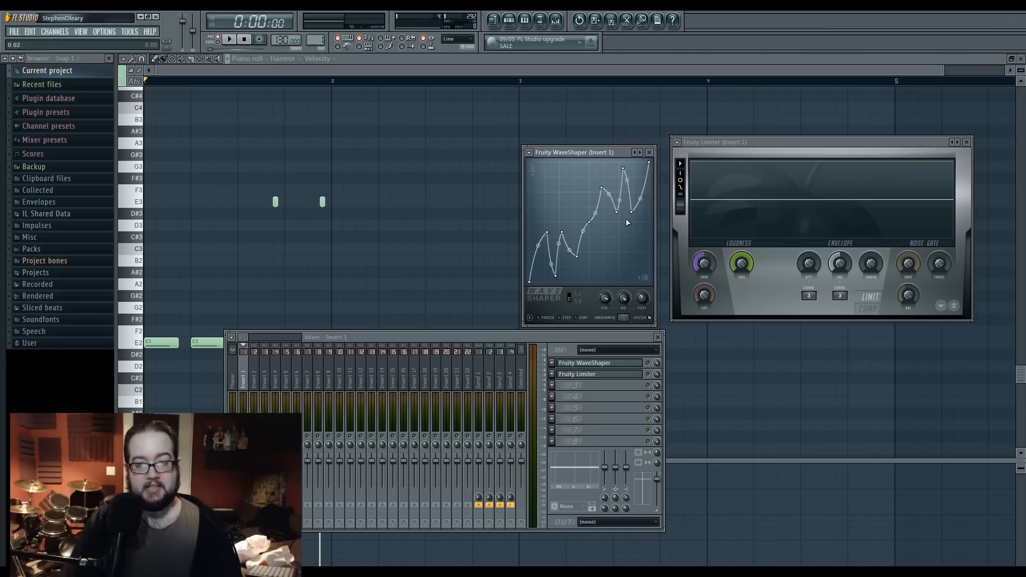
left_click(578, 302)
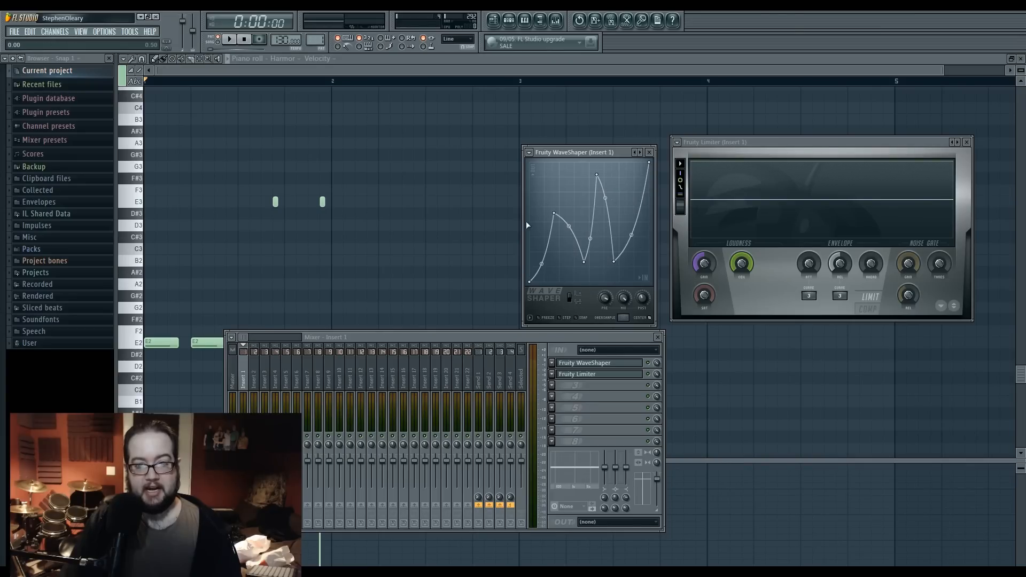
left_click(578, 300)
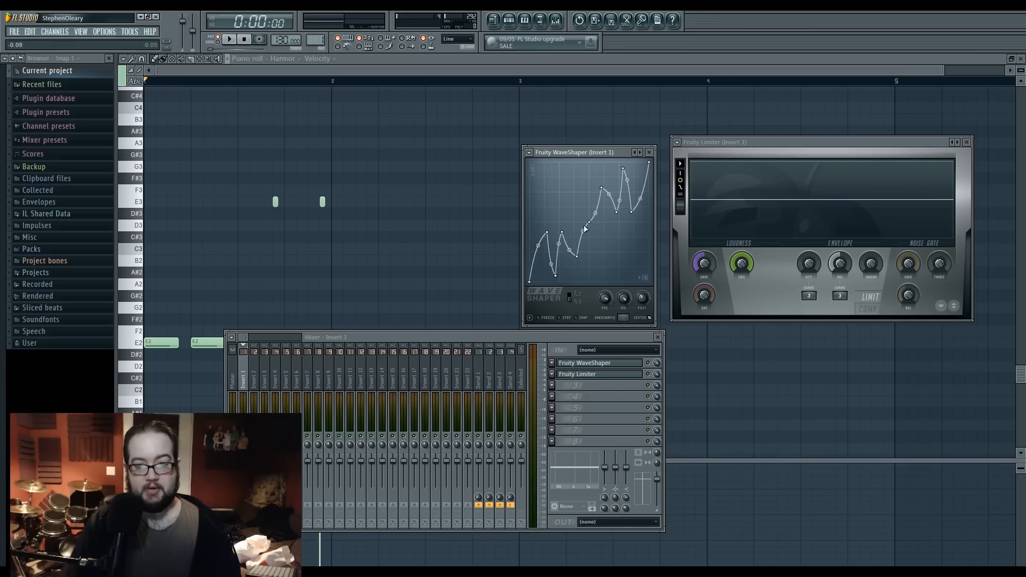
left_click(575, 301)
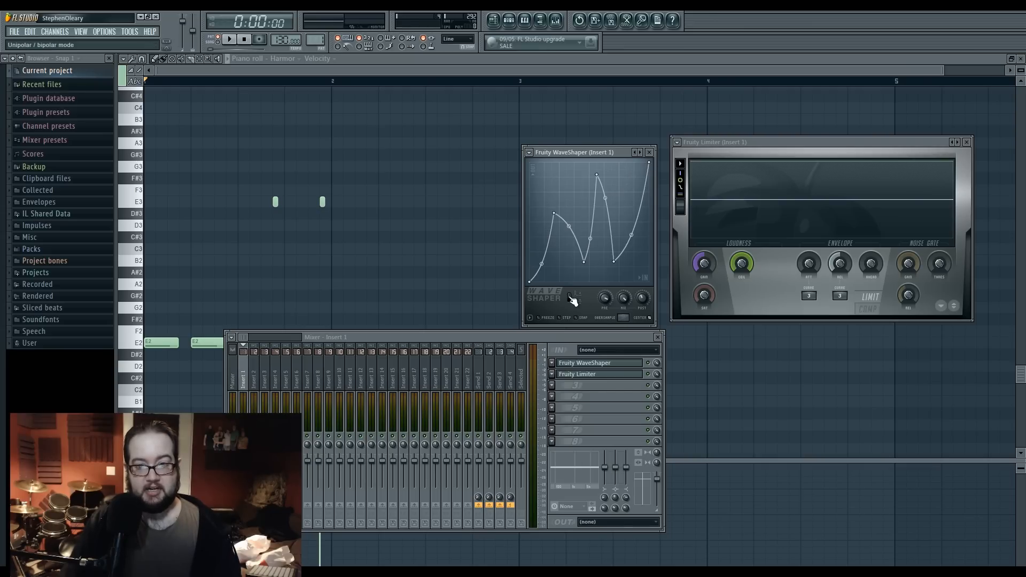
left_click(571, 298)
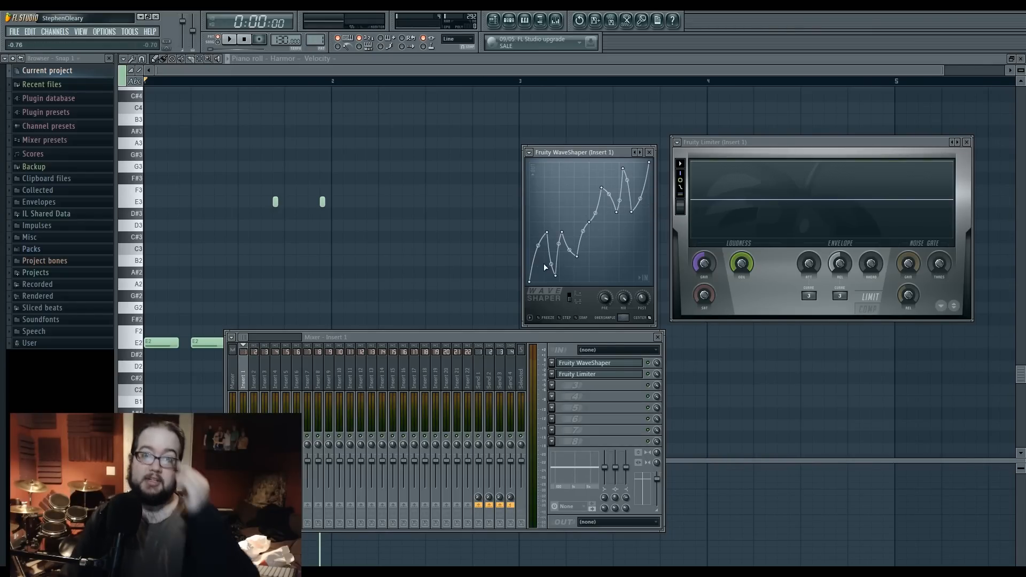
left_click(572, 300)
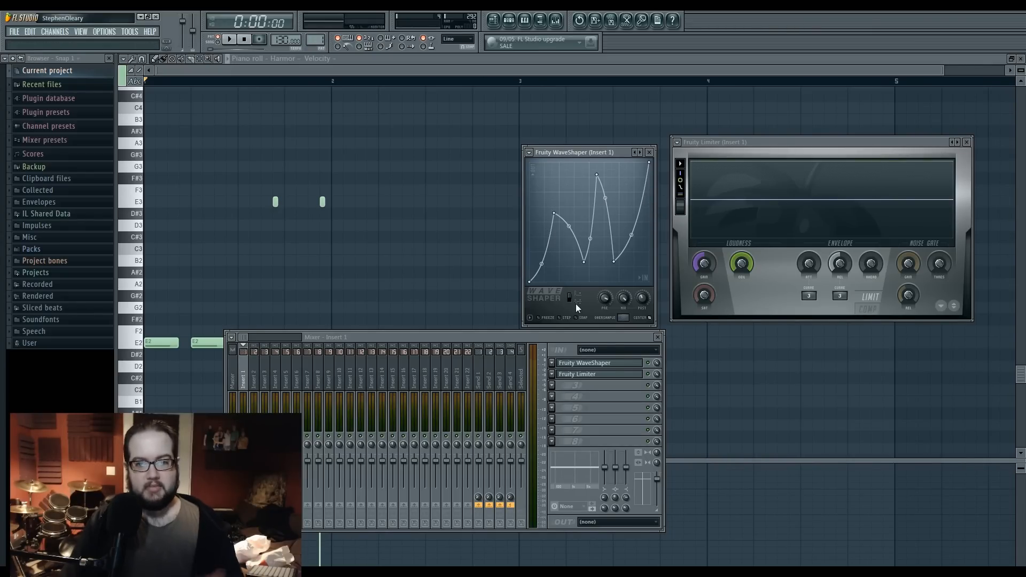
left_click(573, 303)
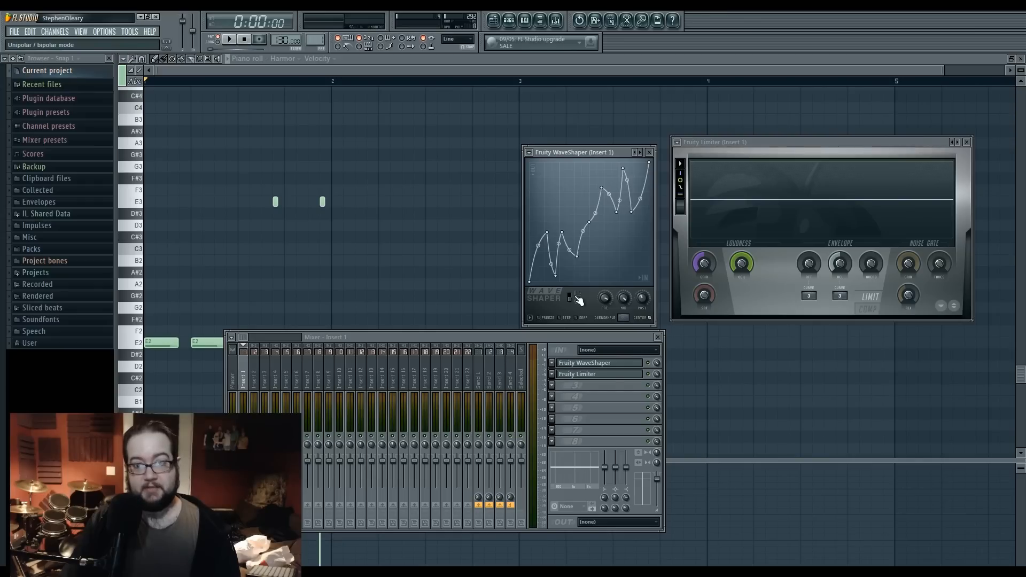
left_click(578, 301)
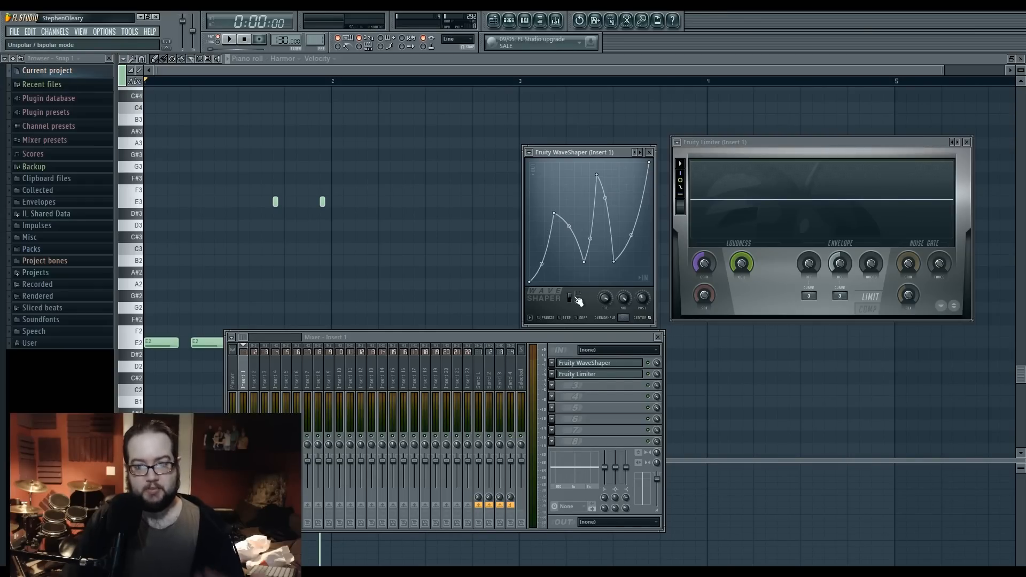
left_click(578, 301)
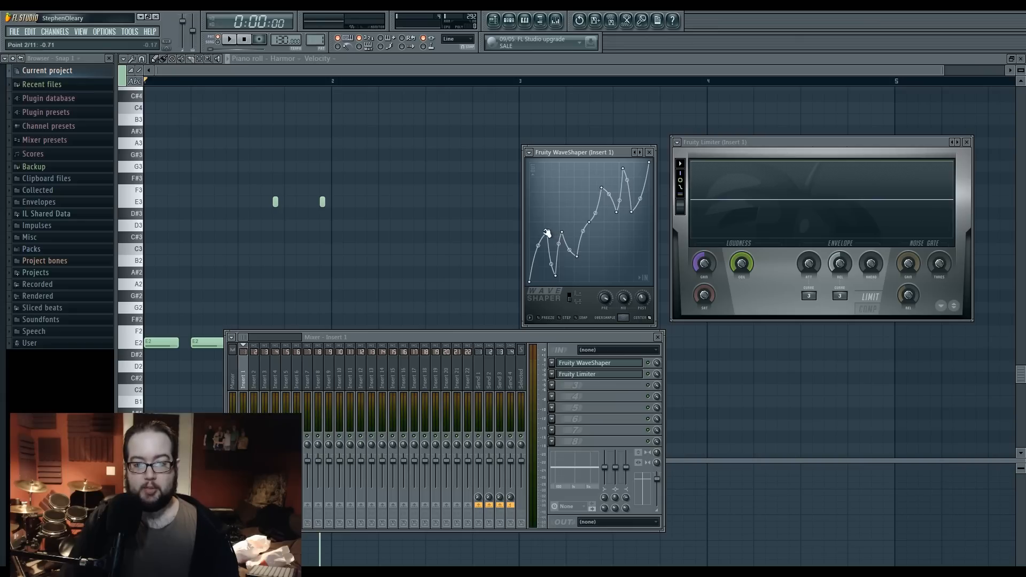
left_click_drag(546, 233, 543, 259)
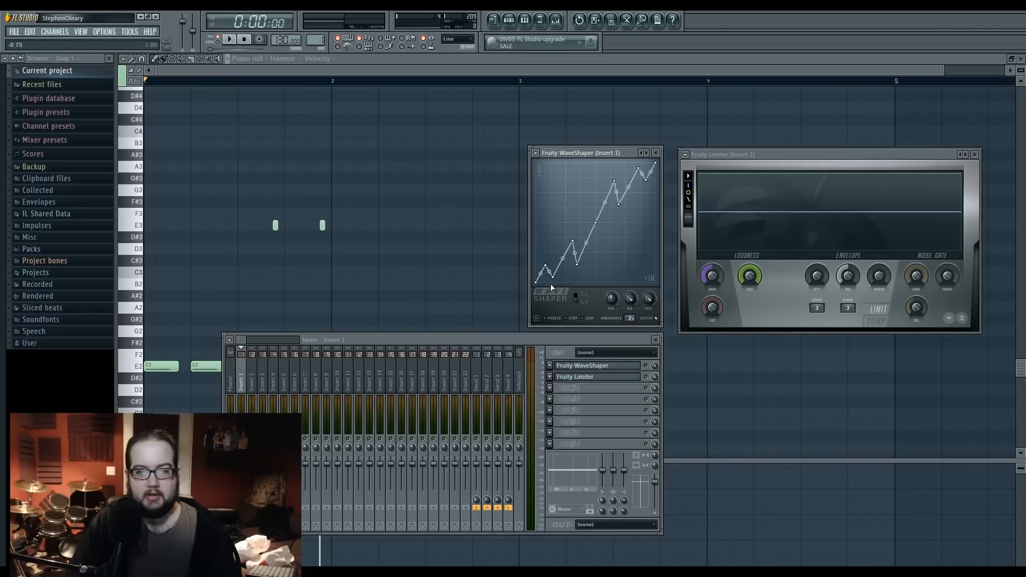
Reset the waveshaping curve and set its start point to the minimum and its end point to the maximum for a straight diagonal
left_click(537, 318)
left_click(571, 346)
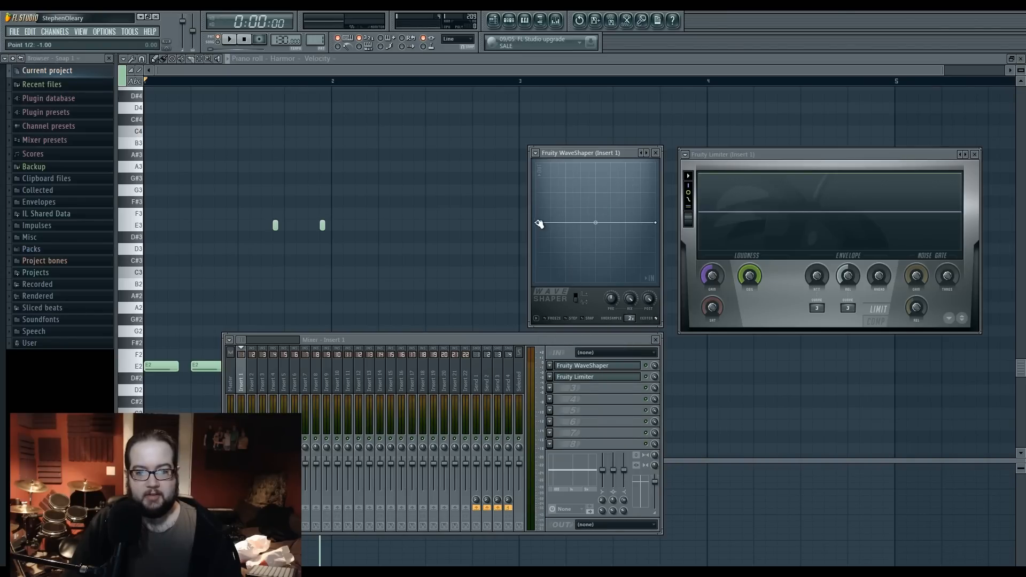
left_click_drag(536, 222, 537, 283)
left_click_drag(656, 222, 663, 161)
Play the pattern while varying WaveShaper's PRE level between 200% and 0%, and briefly adjust the mix level
key("space")
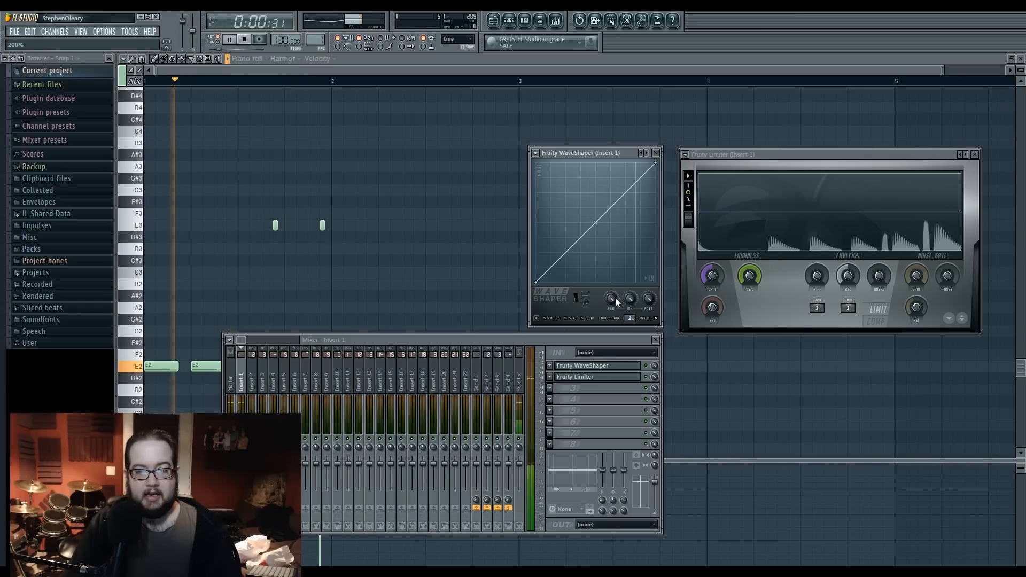
key("space")
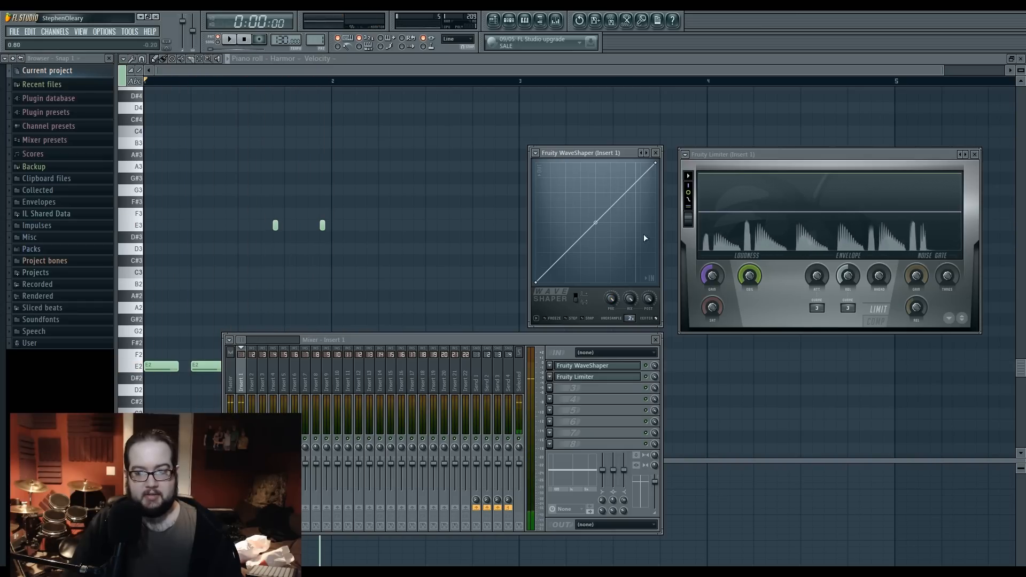
left_click_drag(611, 300, 611, 288)
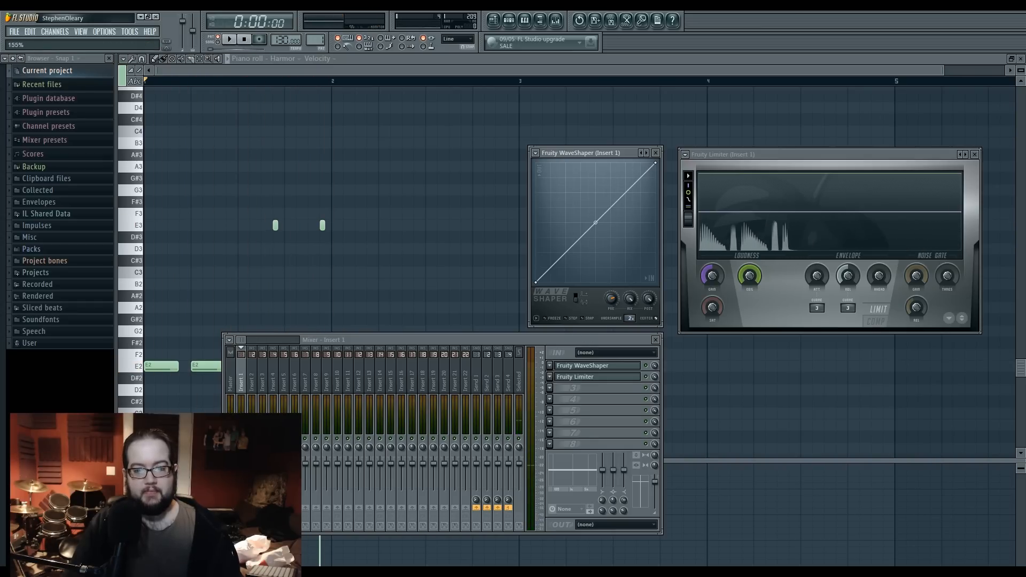
key("space")
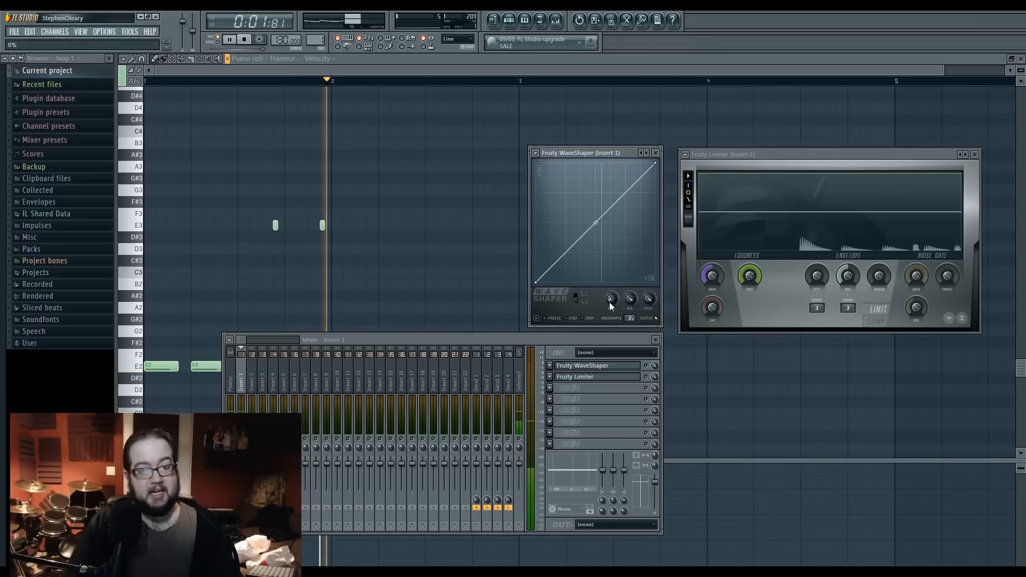
key("space")
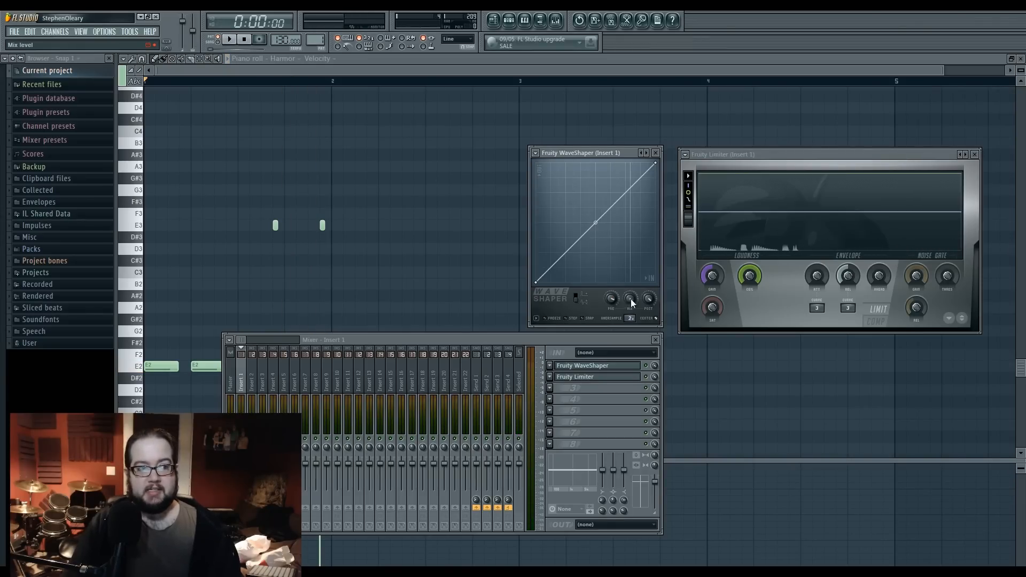
left_click_drag(631, 303, 632, 303)
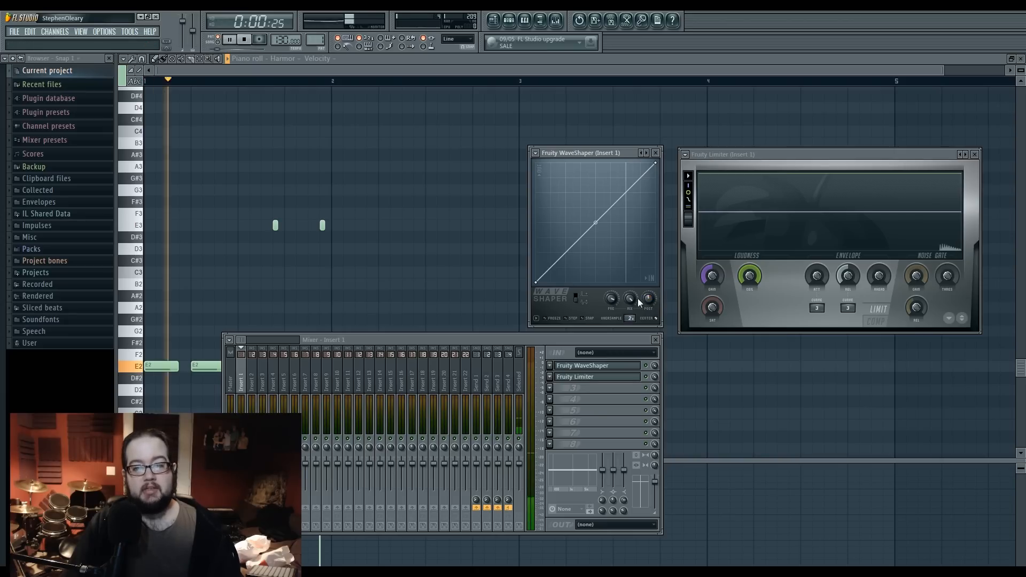
Add a high point against the curve's left edge, and a deep valley and a peak on the negative side during playback
right_click(549, 177)
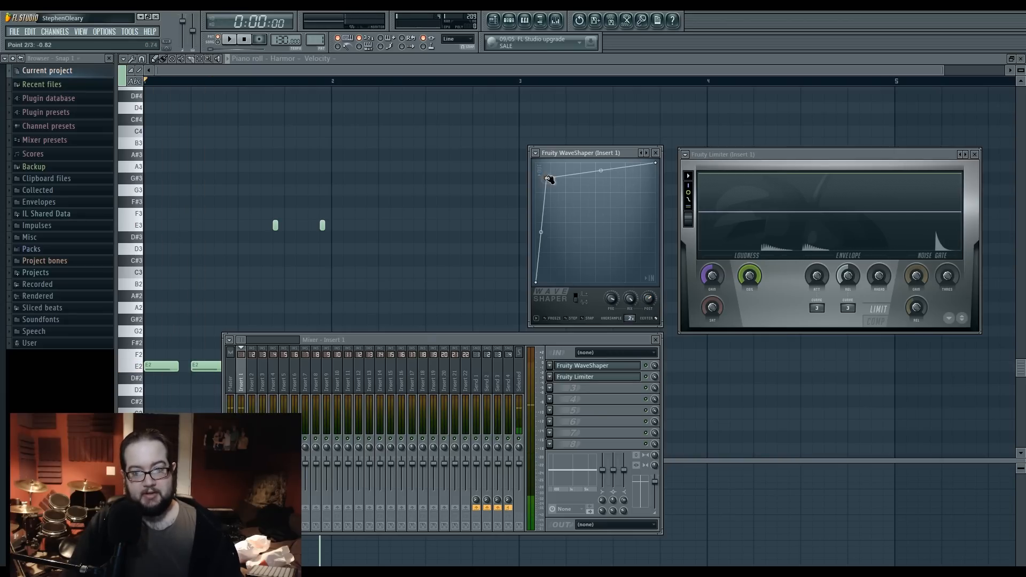
left_click_drag(549, 177, 532, 185)
key("space")
right_click(578, 250)
left_click_drag(577, 250, 584, 201)
right_click(574, 257)
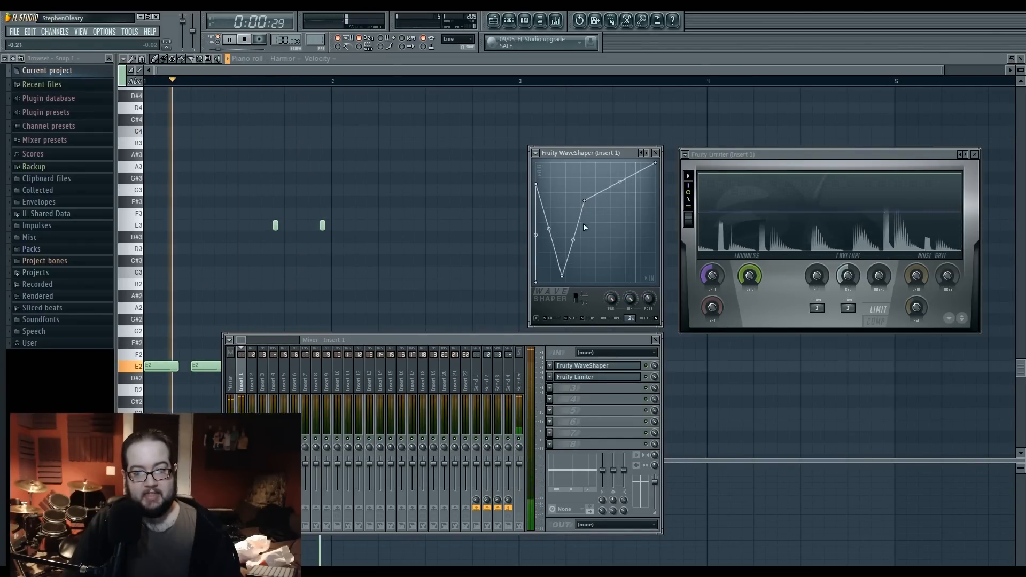
Add a positive-side peak and two valleys to the curve, placing each valley directly below a peak for sawtooth-like vertical drops
right_click(631, 250)
right_click(607, 258)
right_click(615, 188)
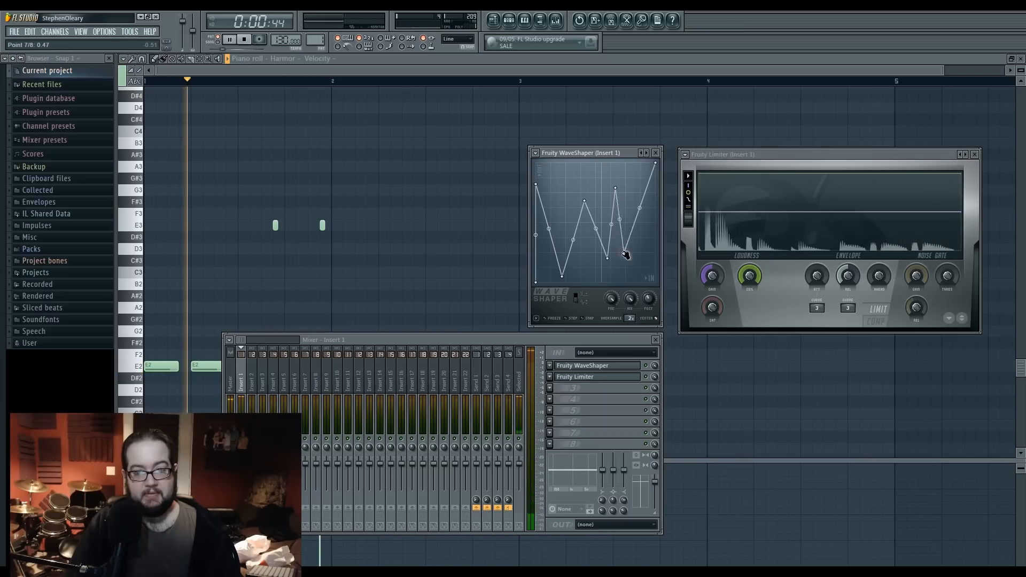
left_click_drag(631, 250, 583, 282)
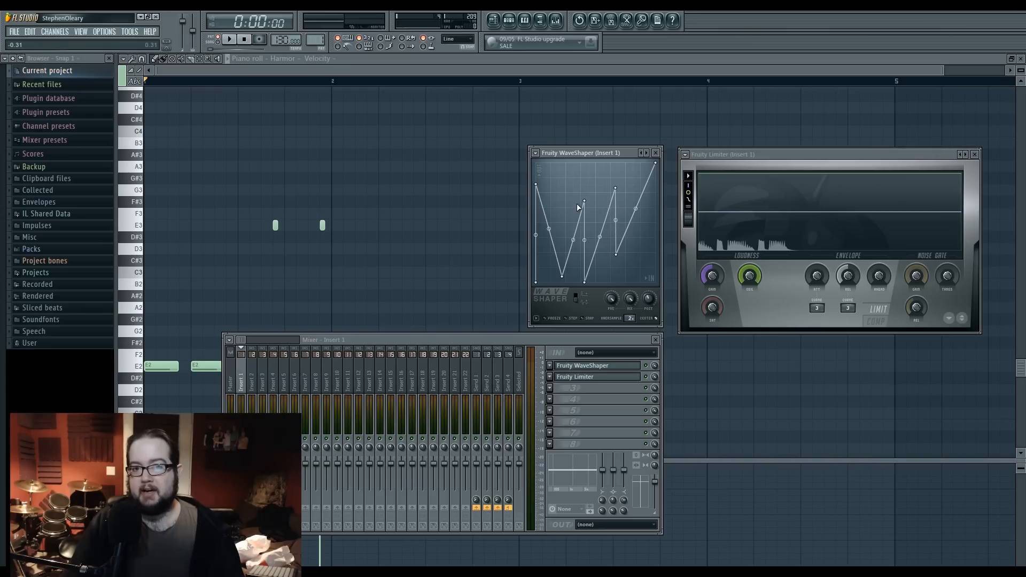
Shift the curve's left-edge high point inward to form a sloped first peak, and reposition the WaveShaper window
mouse_move(596, 153)
left_mouse_down()
mouse_move(571, 142)
mouse_move(590, 151)
left_mouse_up()
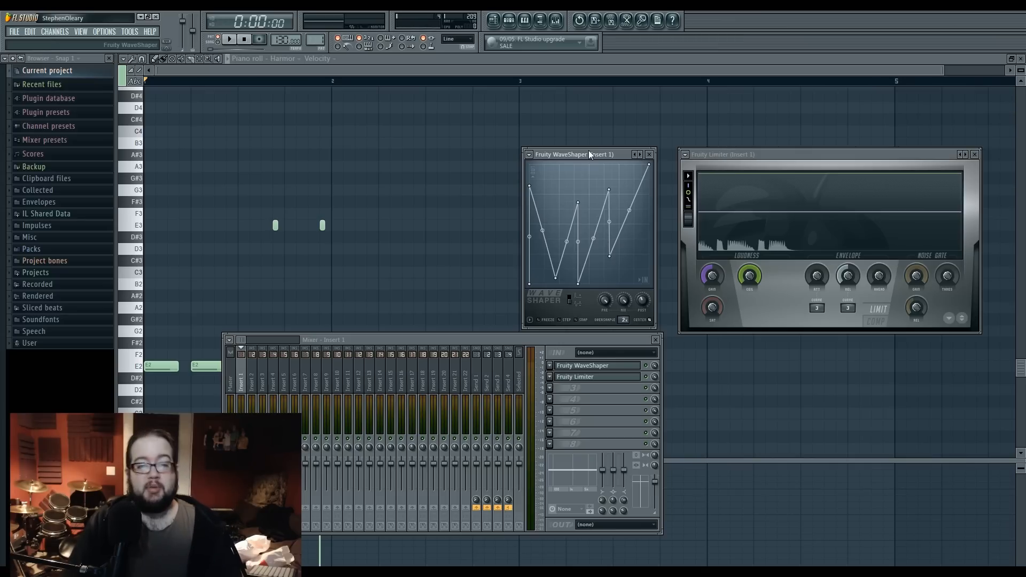
left_click_drag(588, 154, 590, 146)
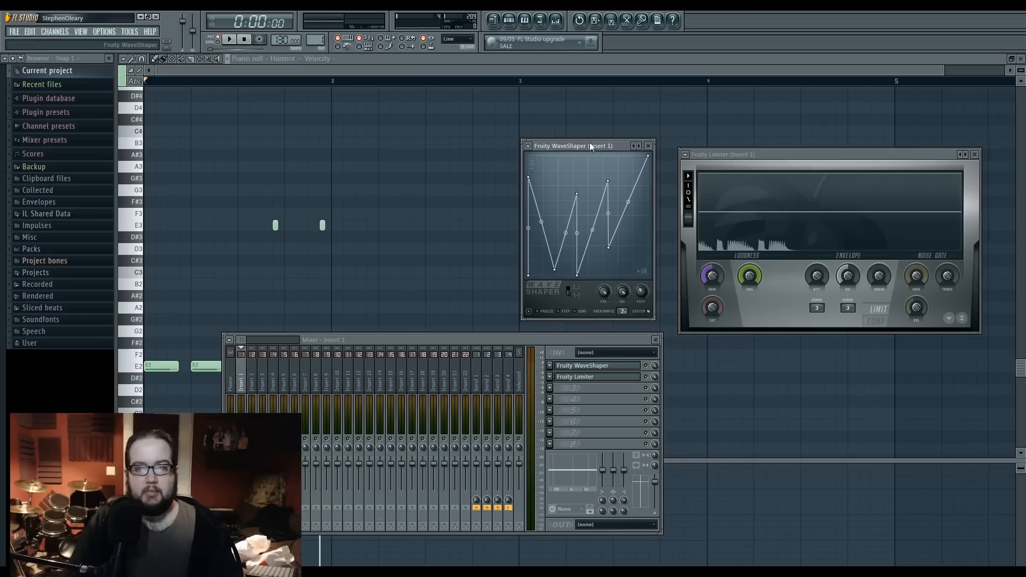
left_click_drag(528, 177, 541, 177)
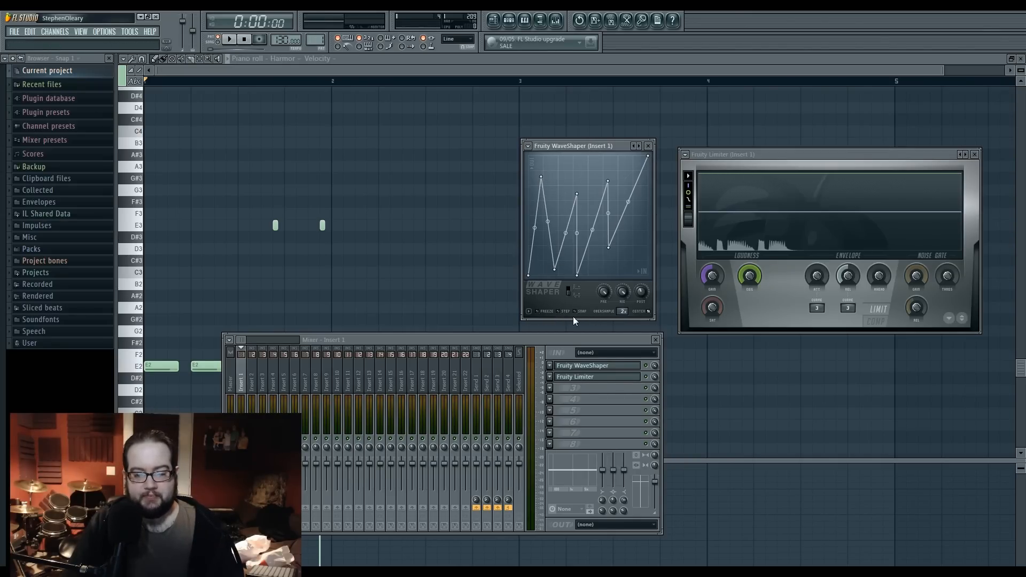
mouse_move(596, 148)
left_mouse_down()
mouse_move(611, 151)
mouse_move(598, 158)
left_mouse_up()
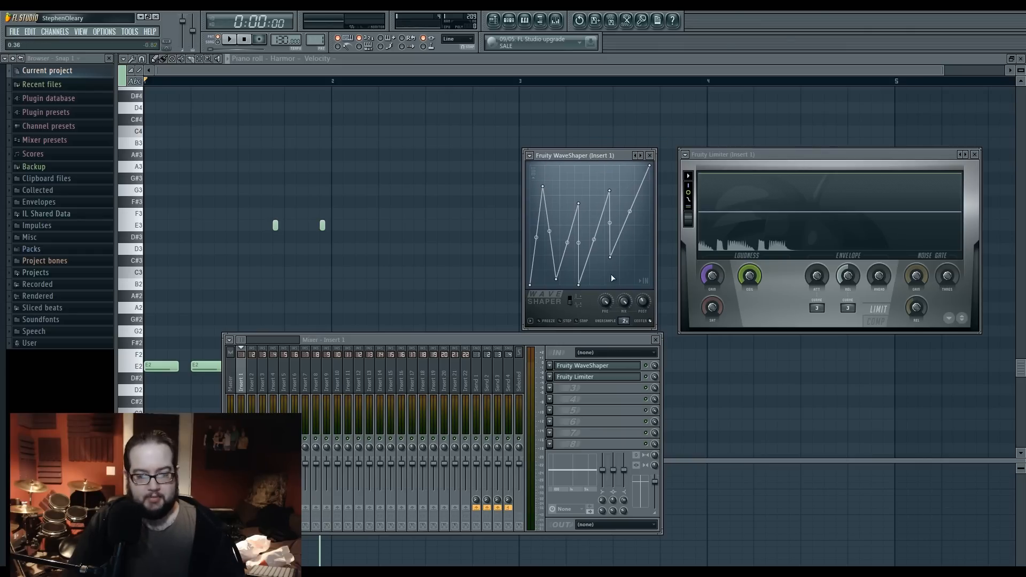
Try WaveShaper's step editing option and reshape the points around the middle of the curve
left_click(564, 322)
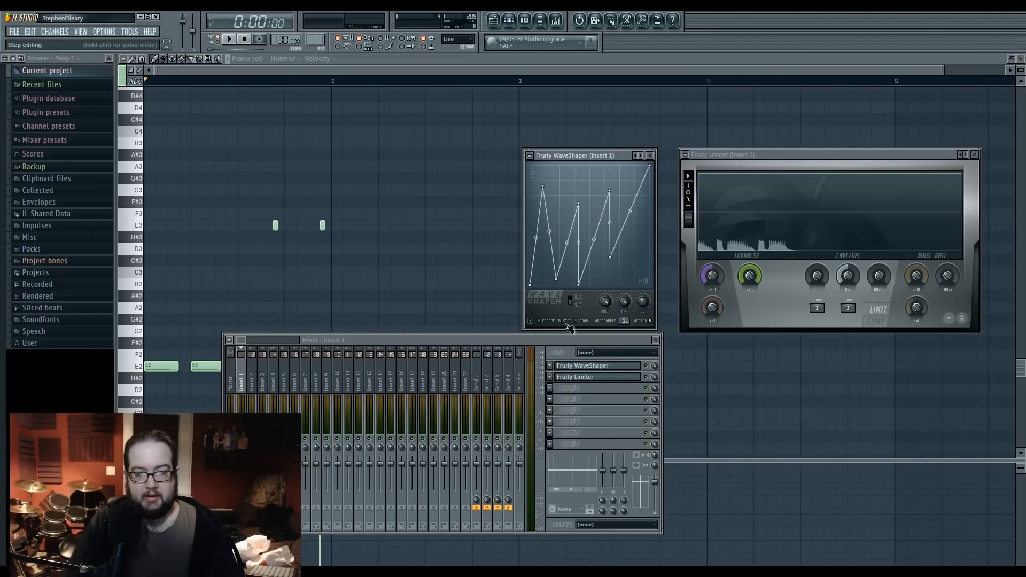
right_click(582, 262)
mouse_move(570, 192)
left_mouse_down()
mouse_move(593, 243)
mouse_move(572, 259)
mouse_move(602, 217)
mouse_move(594, 214)
left_mouse_up()
right_click(595, 214)
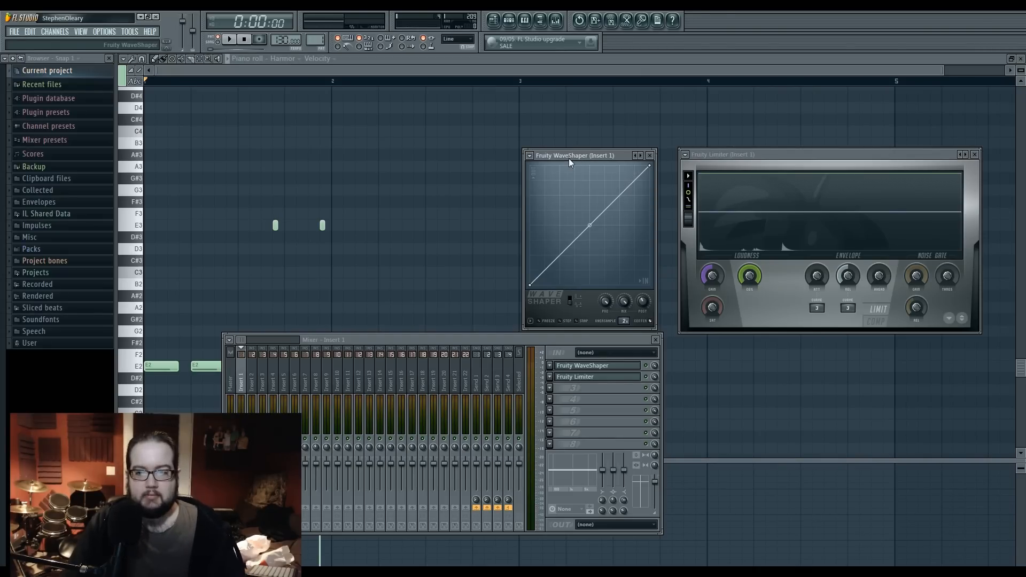
Nudge the WaveShaper window and set the straight curve's tension to 0%
left_click_drag(577, 157, 575, 158)
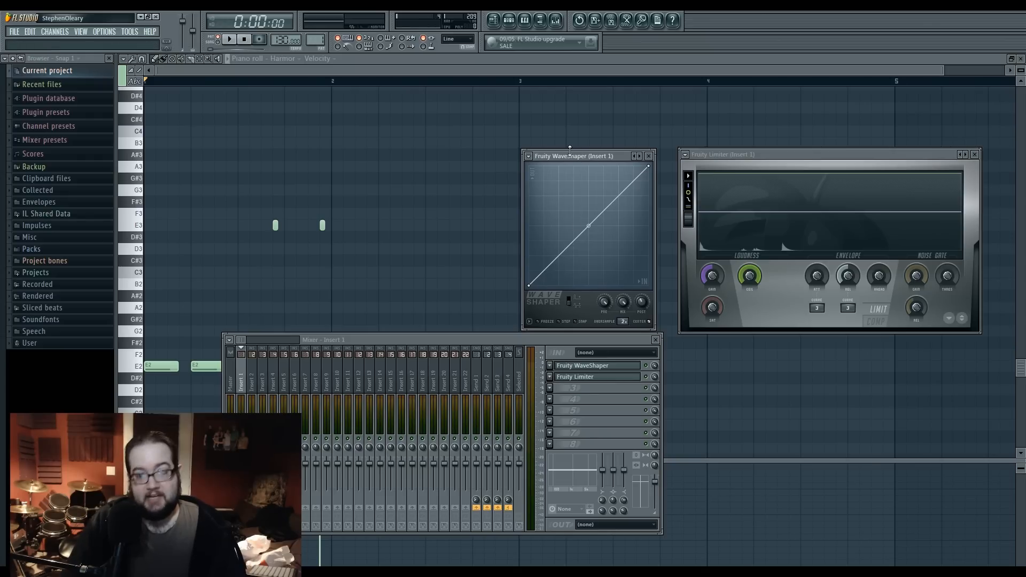
mouse_move(588, 225)
left_mouse_down()
mouse_move(588, 186)
mouse_move(589, 241)
mouse_move(588, 227)
left_mouse_up()
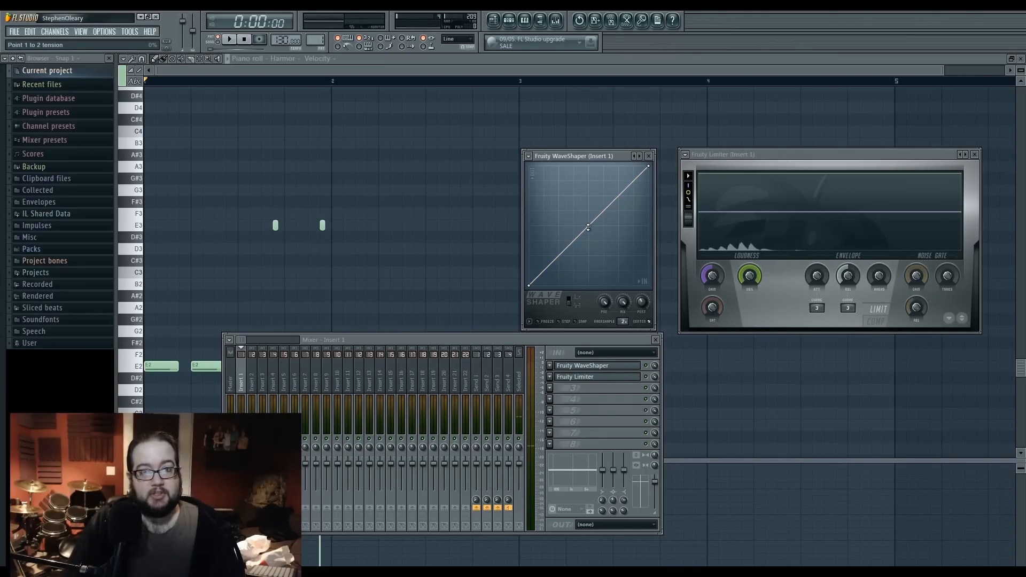
Load Maximus into the Master track's seventh effect slot, just above Fruity Limiter
left_click(230, 374)
left_click(549, 430)
mouse_move(625, 367)
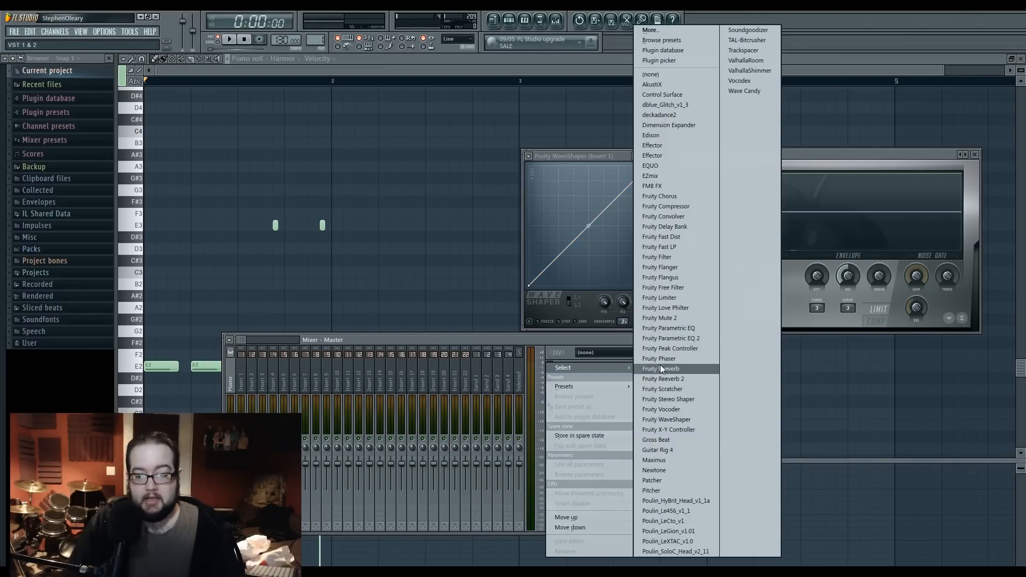
left_click(673, 458)
Apply the Default preset to Maximus and place its window beside Fruity WaveShaper
left_click(597, 283)
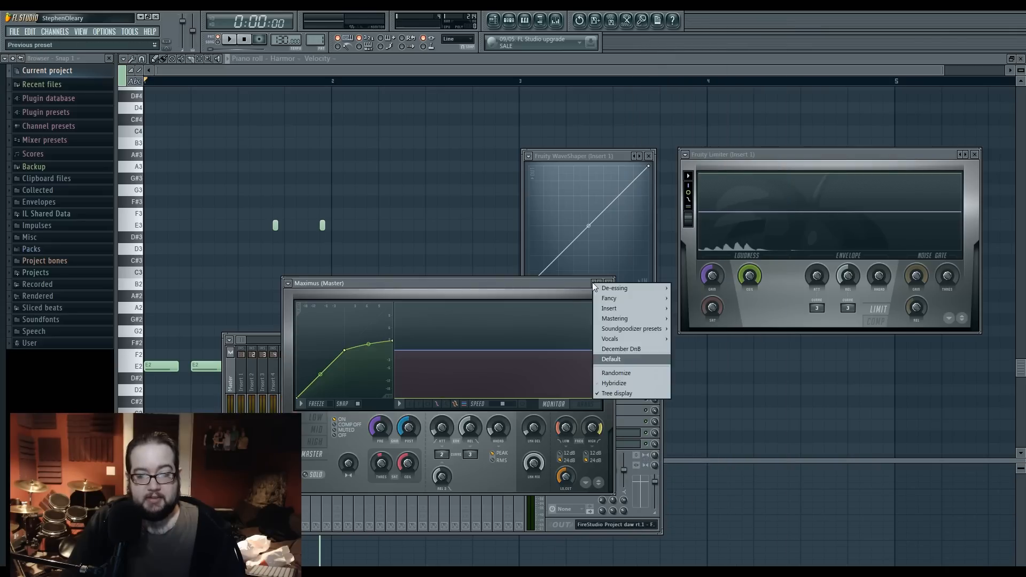
left_click(625, 360)
left_click_drag(437, 284, 335, 150)
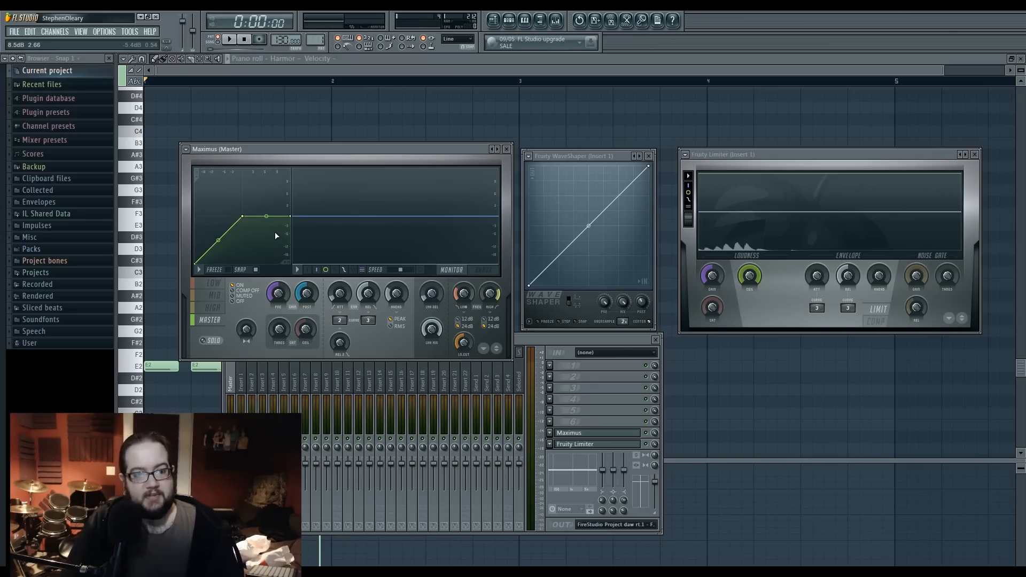
Nudge the end point of Maximus's master compression curve and switch to the low band
mouse_move(290, 216)
left_mouse_down()
mouse_move(290, 169)
mouse_move(291, 217)
left_mouse_up()
left_click(215, 283)
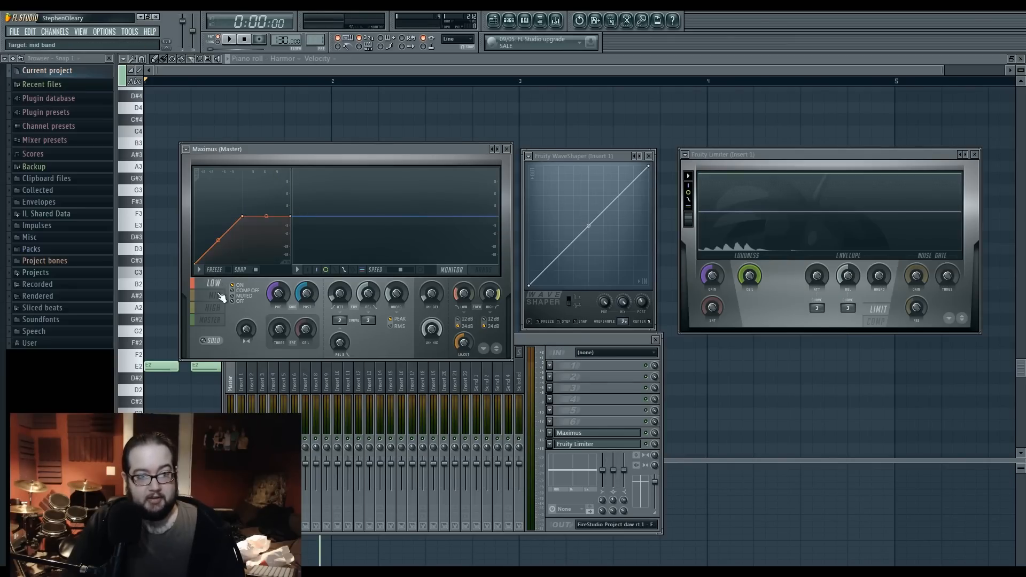
Switch Maximus to the master band, raise its curve's end point into a straight diagonal, and place its window beside Fruity WaveShaper
left_click(216, 320)
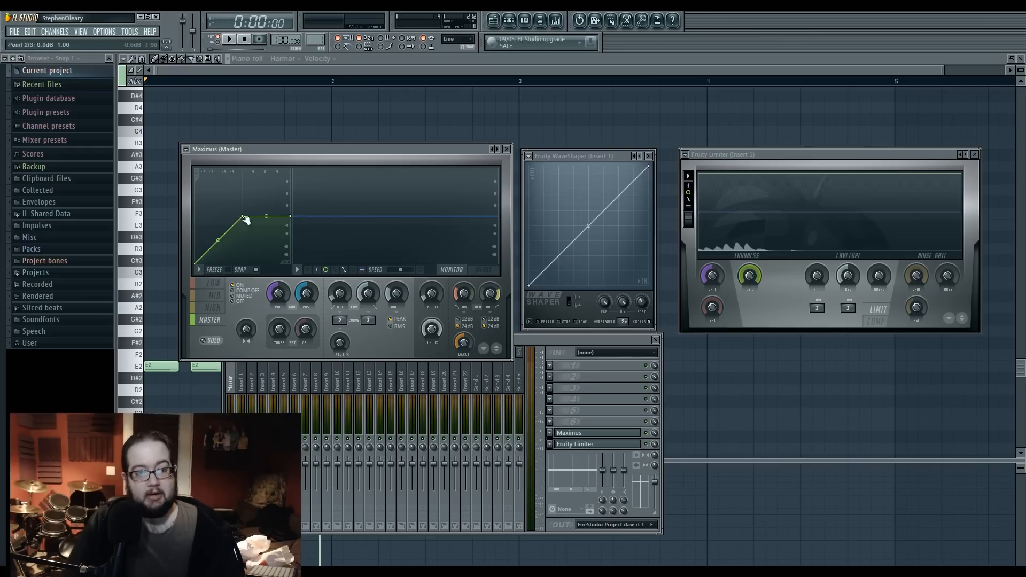
left_click_drag(292, 220, 312, 158)
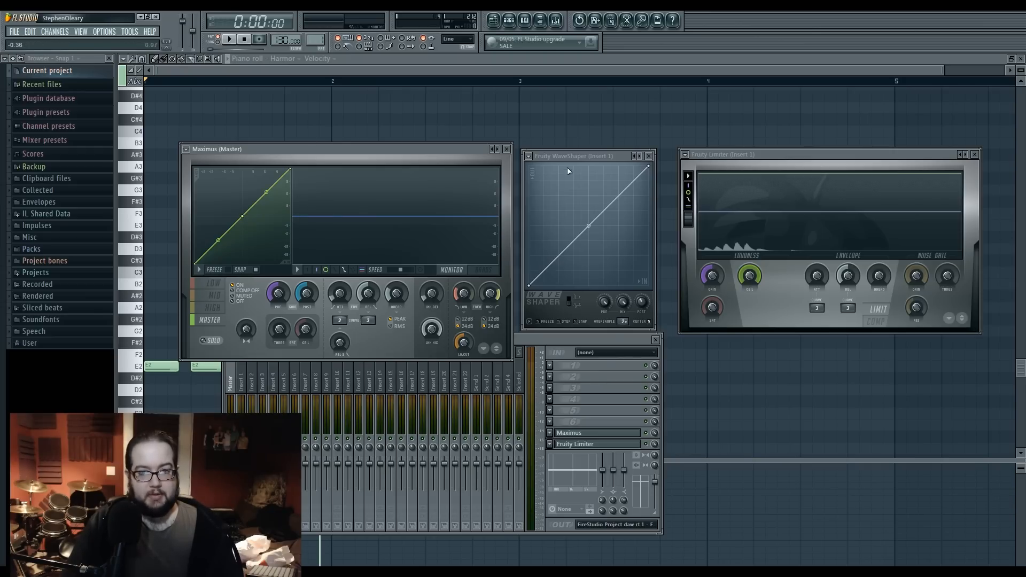
left_click_drag(569, 156, 578, 151)
right_click(245, 215)
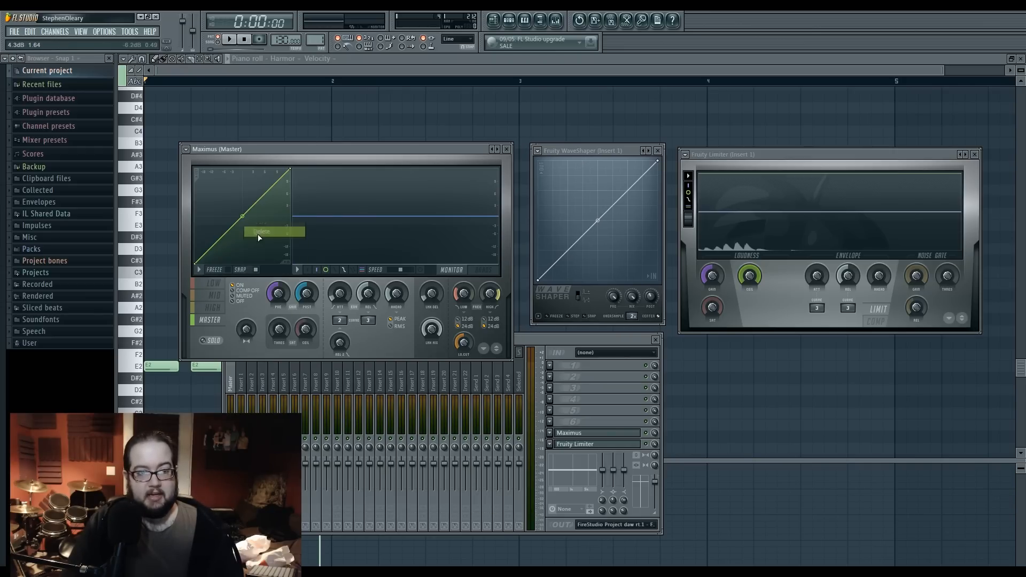
left_click_drag(305, 166, 318, 152)
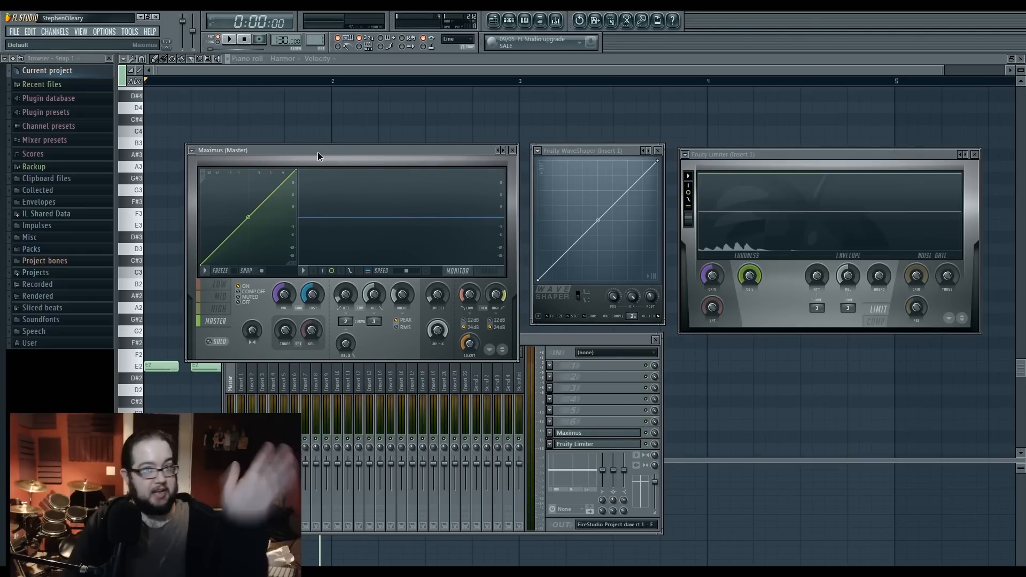
Bend the lower segment of Maximus's master curve strongly upward by raising its tension, and nudge the Maximus window away from WaveShaper
right_click(249, 216)
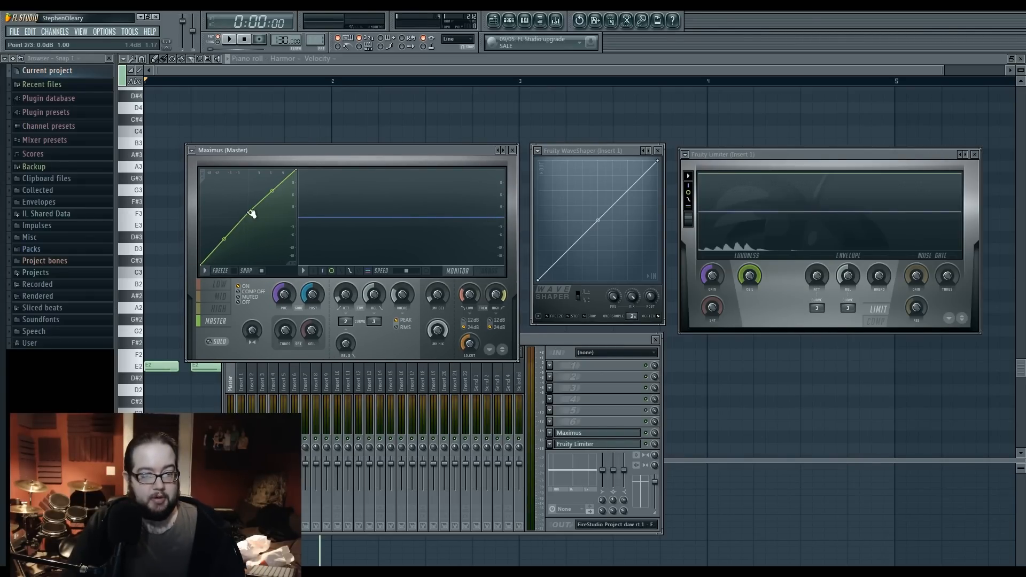
left_click_drag(225, 241, 225, 220)
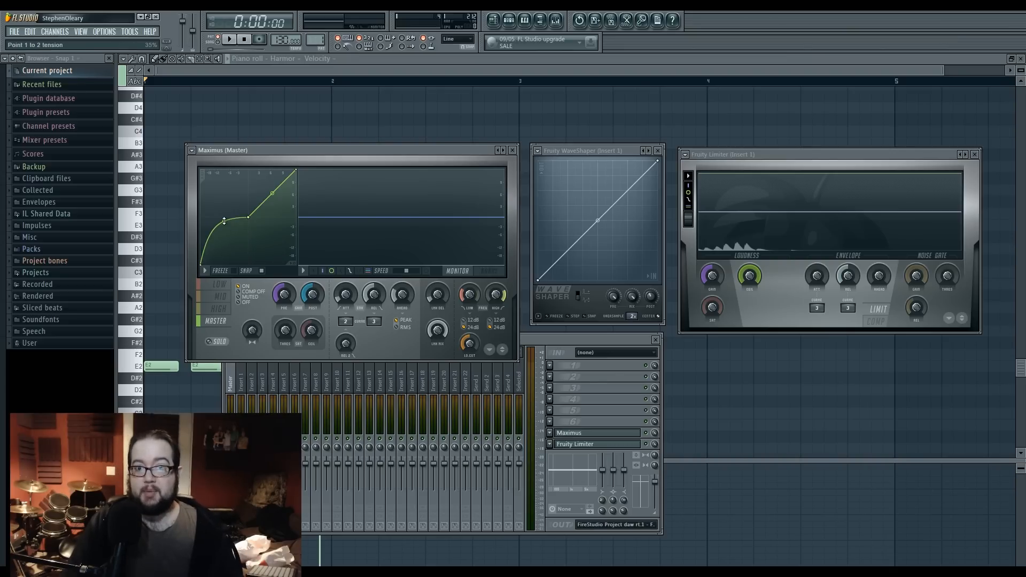
left_click_drag(292, 152, 280, 144)
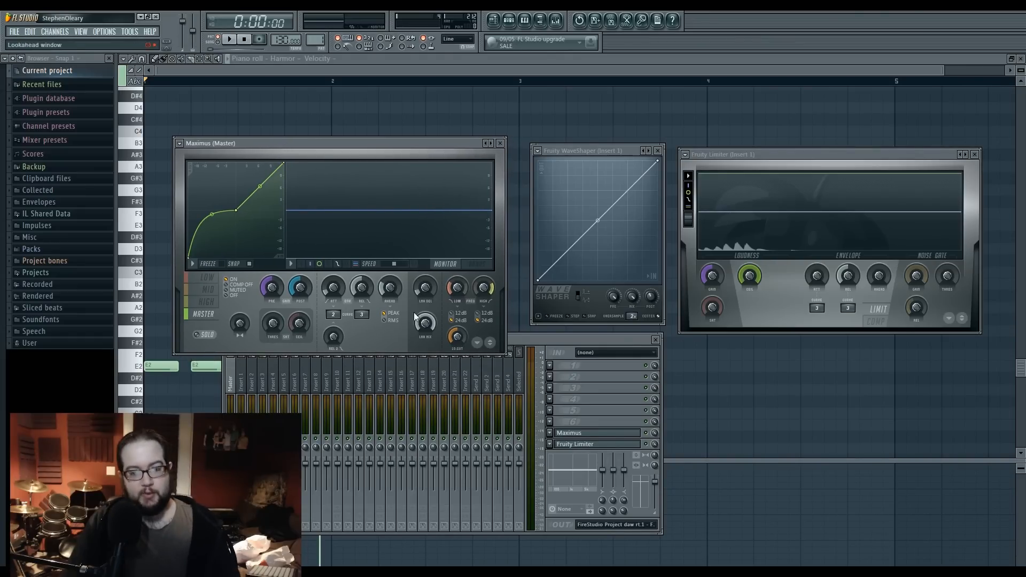
Remove Maximus from the Master track's effect slots and clear the open windows from the piano roll
left_click(550, 433)
mouse_move(568, 353)
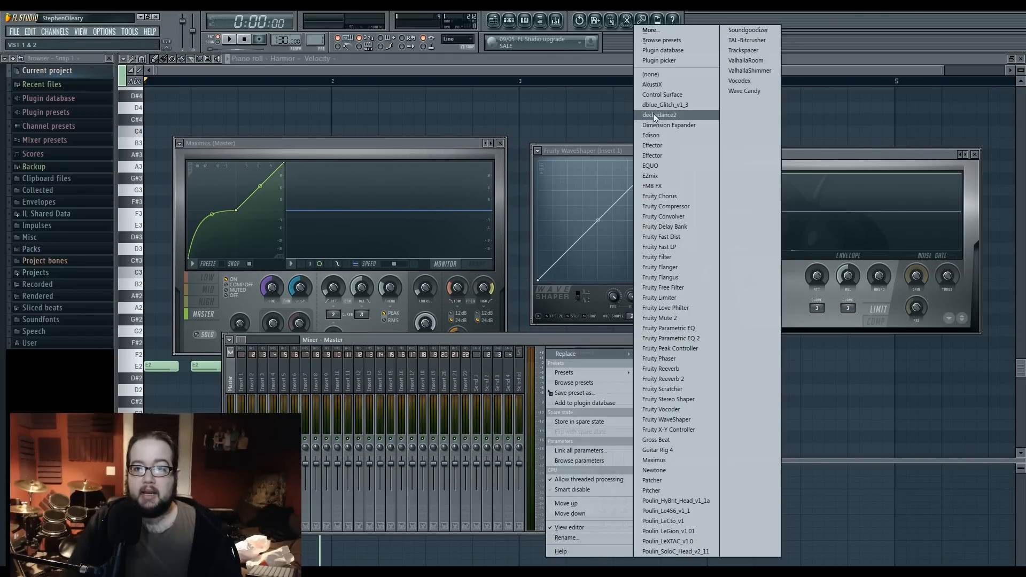
left_click(654, 75)
left_click_drag(519, 339, 570, 336)
left_click(582, 134)
key("ctrl+z")
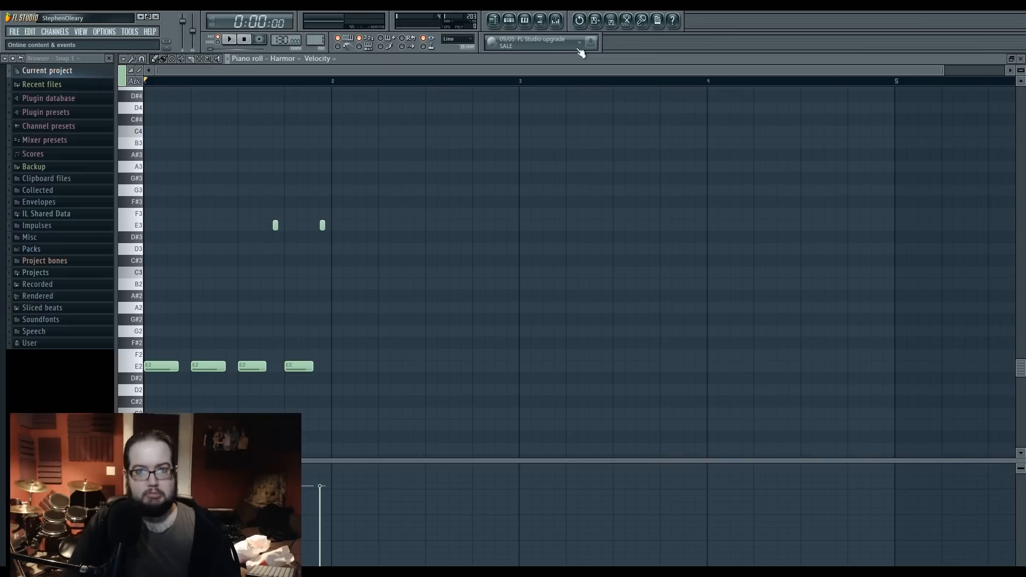
Reopen the mixer on Insert 1 and bring up its Fruity WaveShaper and Fruity Limiter windows
left_click(556, 22)
left_click(252, 372)
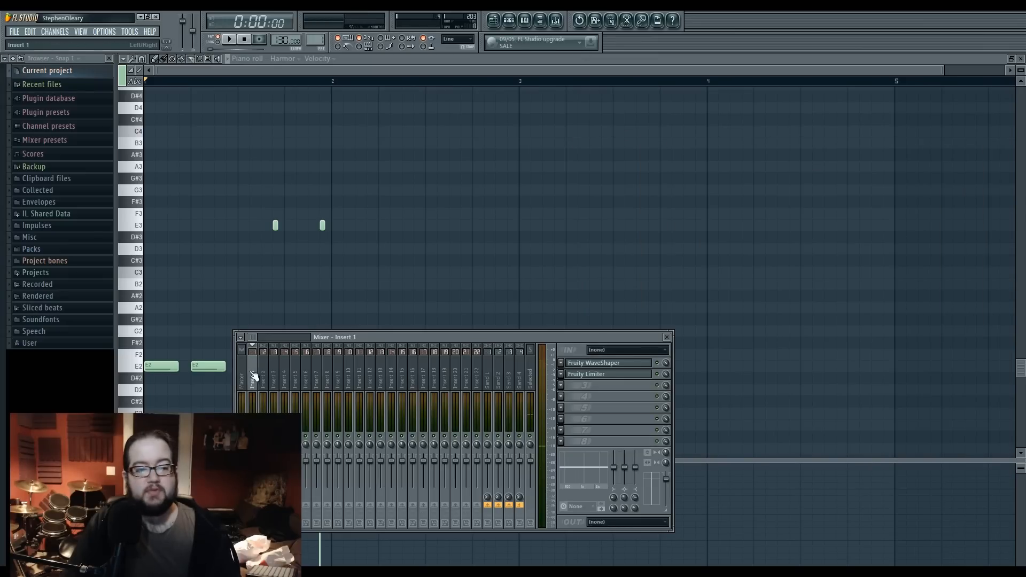
left_click(614, 364)
left_click(617, 375)
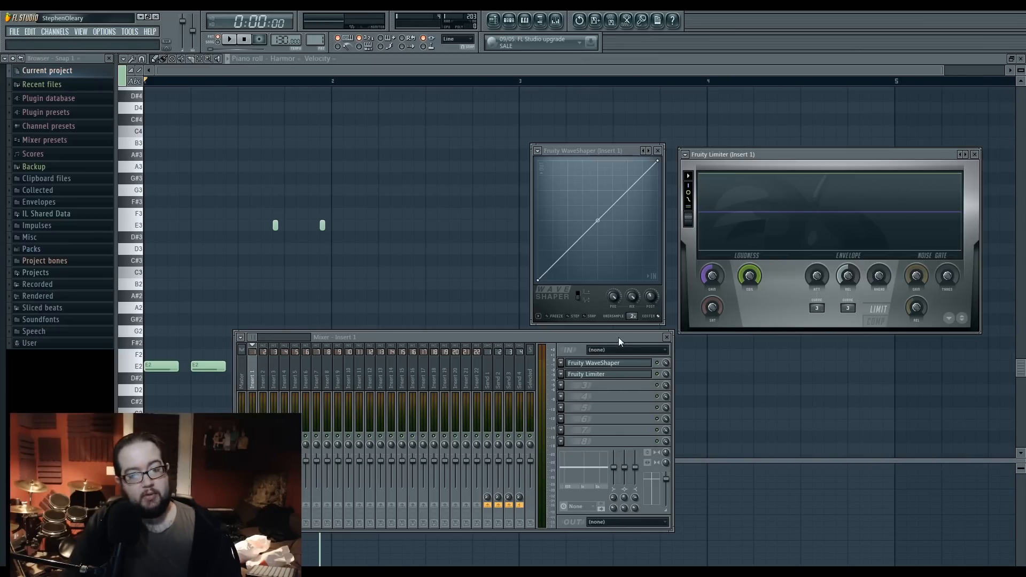
Arrange the Fruity Limiter window right beside Fruity WaveShaper, with the mixer just below them
left_click_drag(621, 336, 617, 335)
left_click_drag(754, 152, 746, 142)
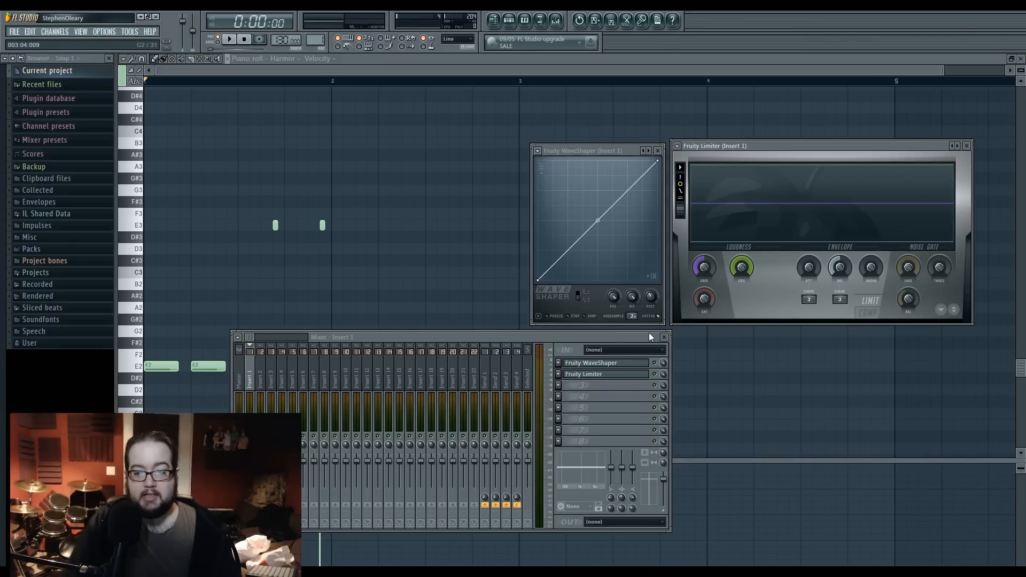
left_click_drag(650, 333, 642, 333)
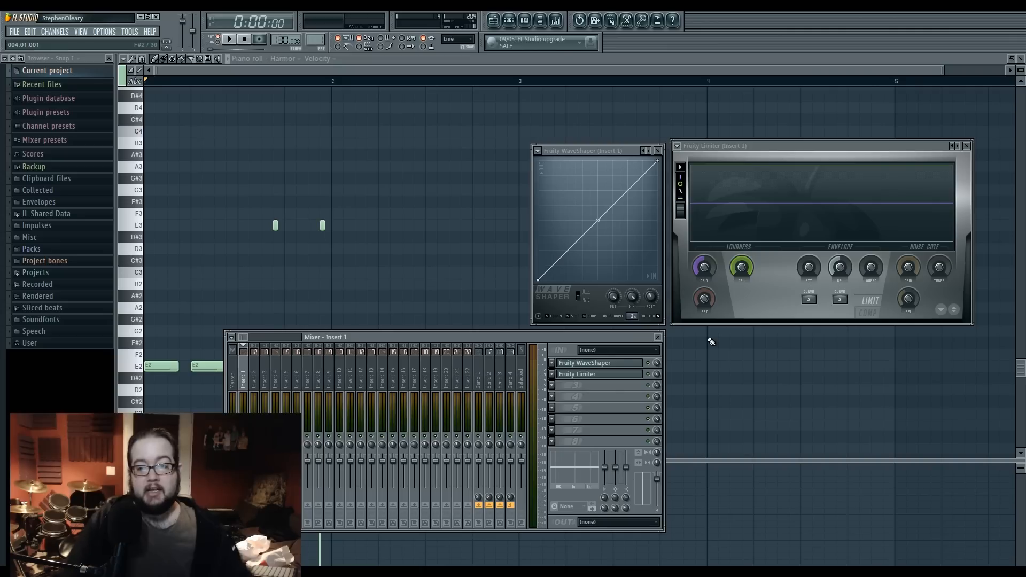